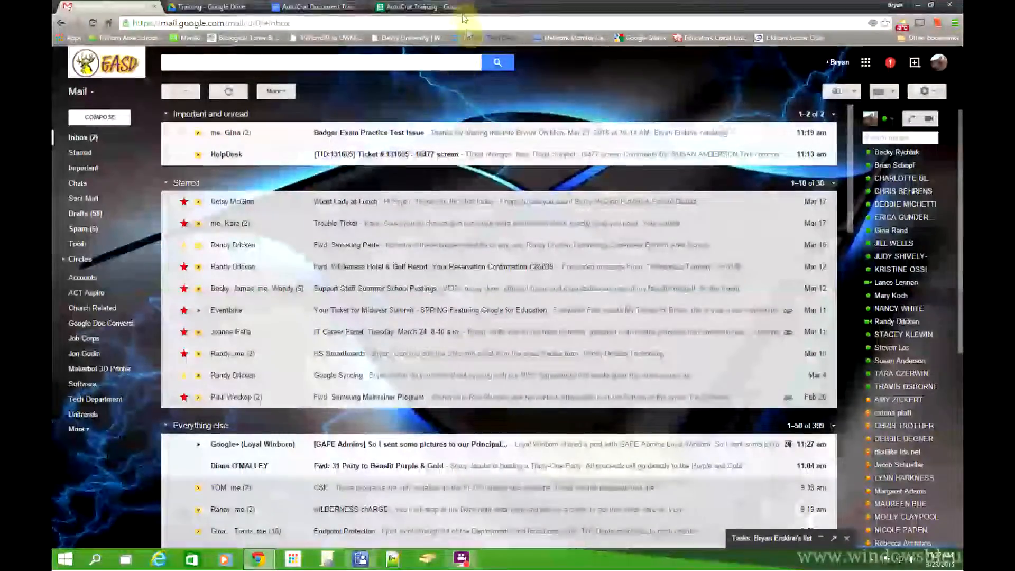
# Step: Open a new blank Chrome tab beside the Gmail inbox
pyautogui.click(491, 6)
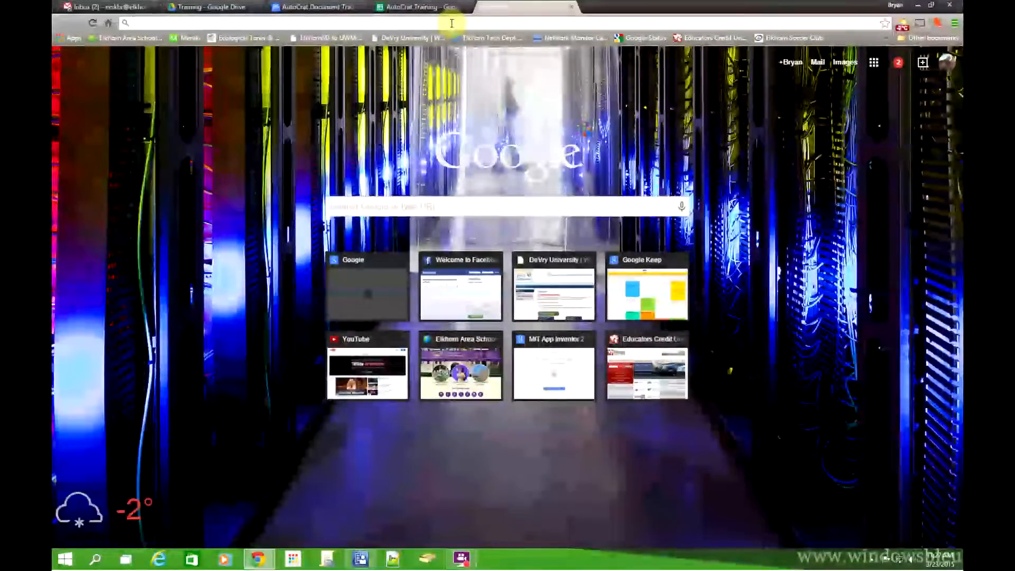
# Step: Load google.com and search for 'autocrat addon'
pyautogui.write('www.google.com')
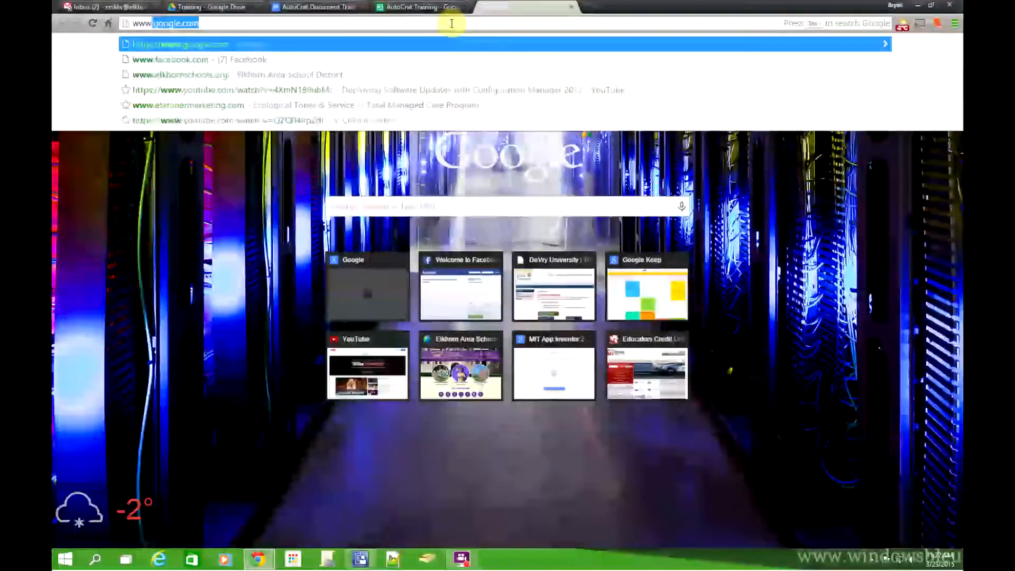
pyautogui.press('Return')
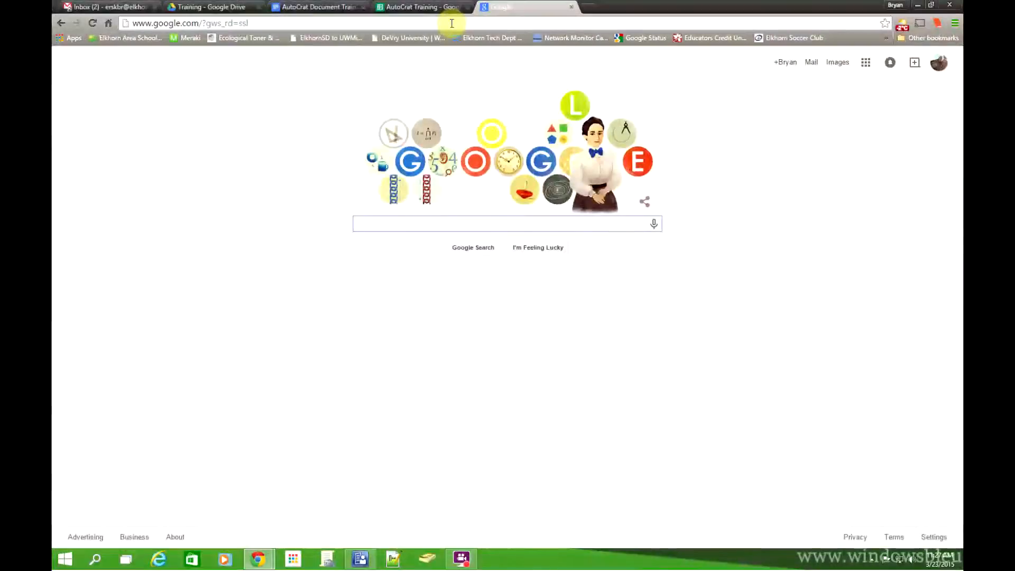
pyautogui.write('autocrat addon')
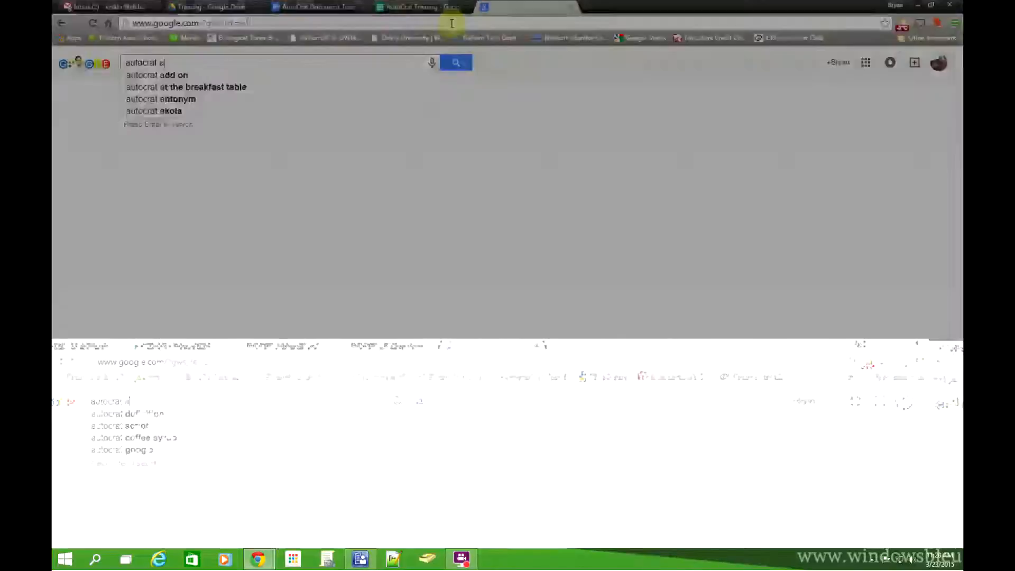
pyautogui.press('Return')
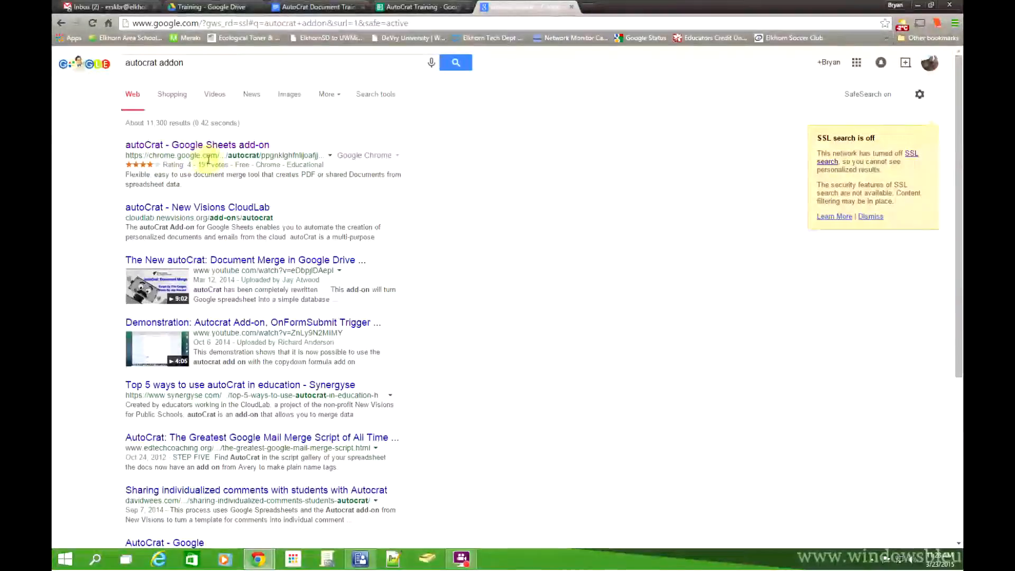
# Step: Check that the autoCrat store page shows INSTALLED, close it, and return to the Drive Training folder
pyautogui.click(222, 145)
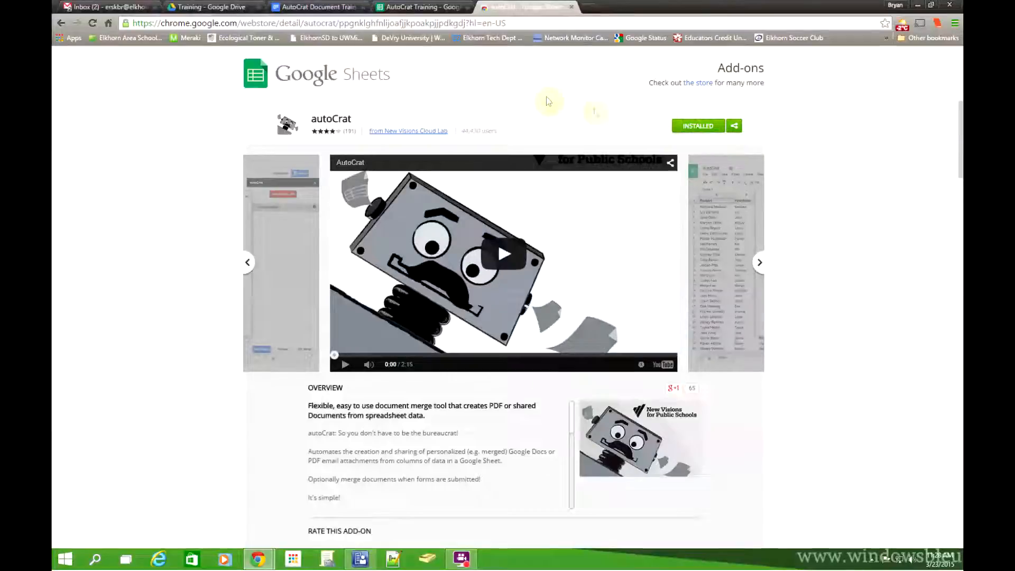
pyautogui.click(573, 8)
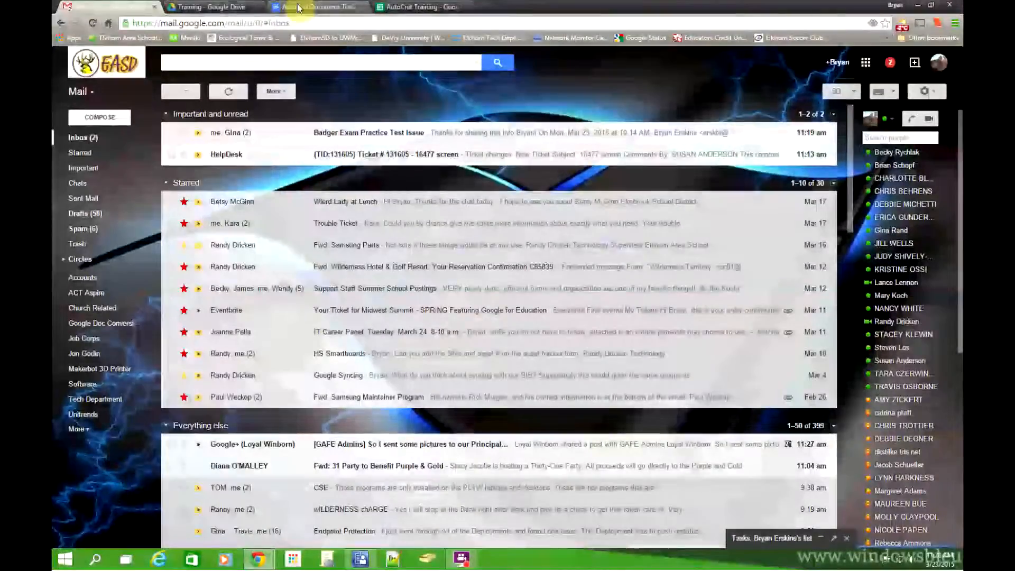
pyautogui.click(230, 8)
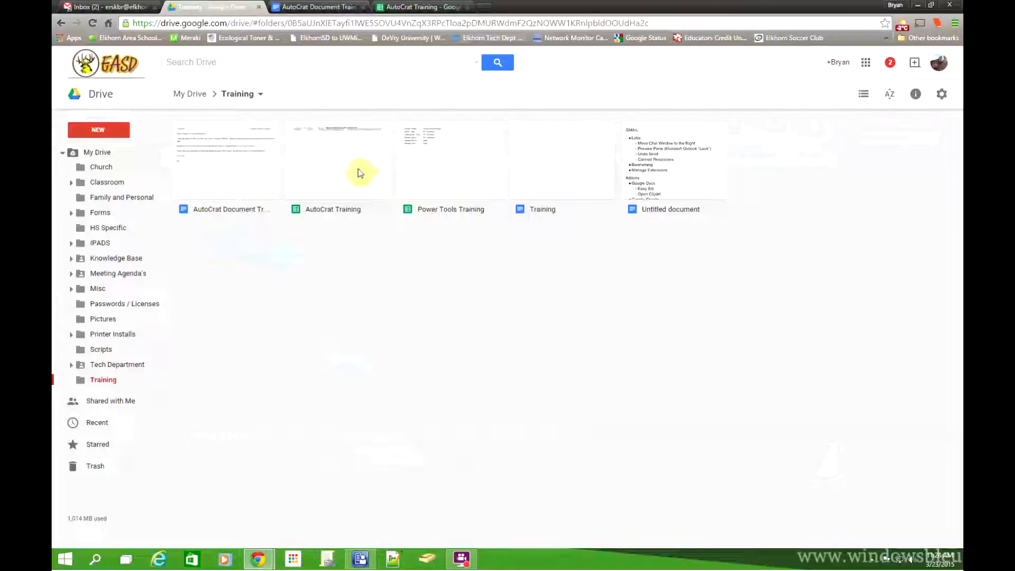
# Step: Expand and collapse Tech Department, then bring up the AutoCrat Document Training letter
pyautogui.click(71, 365)
pyautogui.click(72, 366)
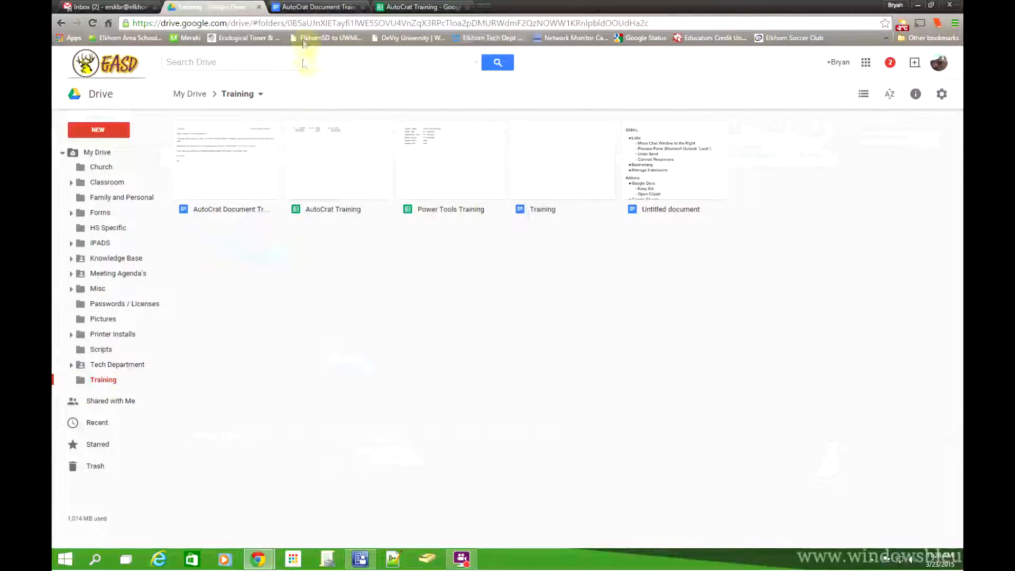
pyautogui.click(310, 6)
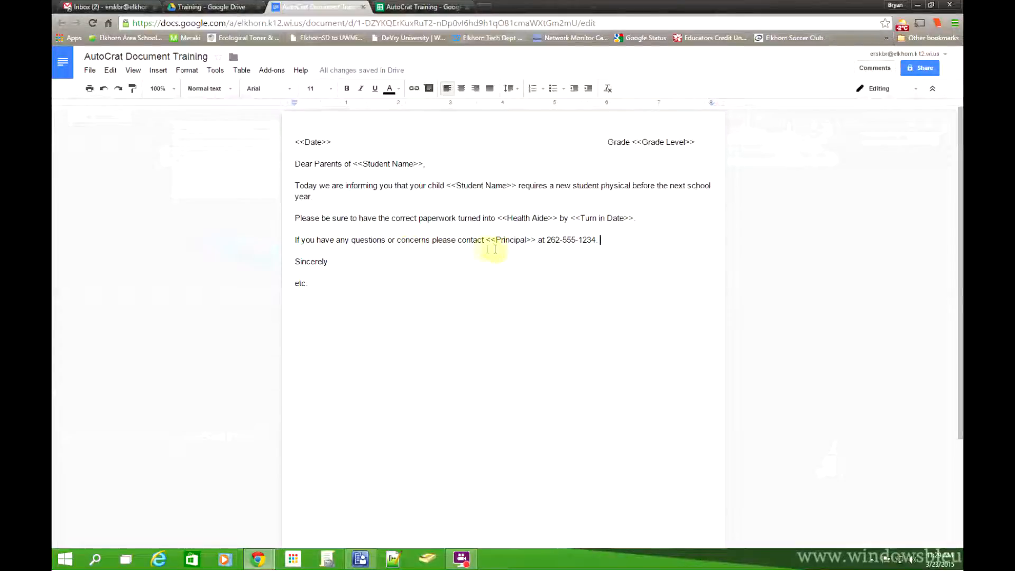
pyautogui.click(607, 241)
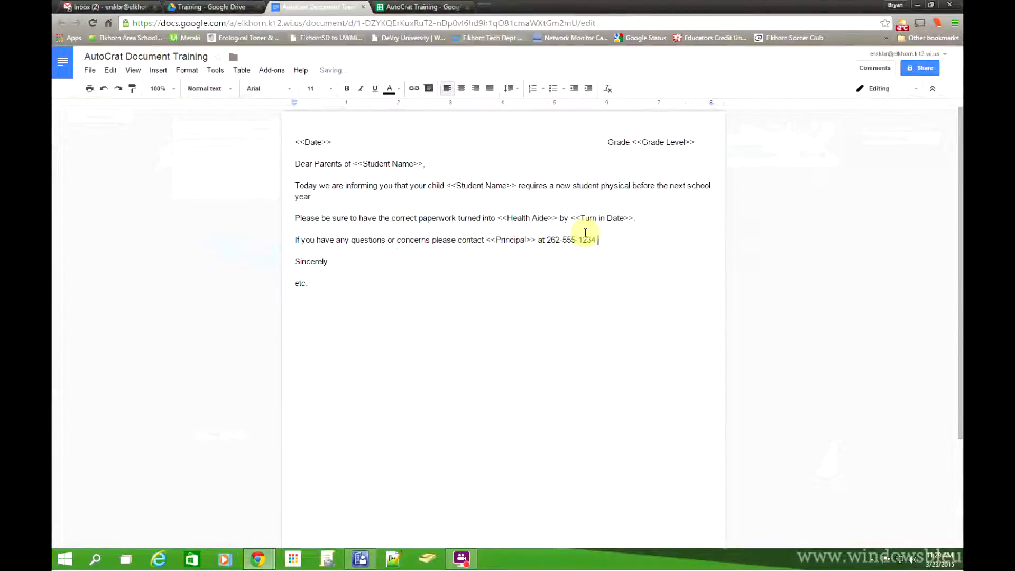
pyautogui.write('or <<Email Address>>')
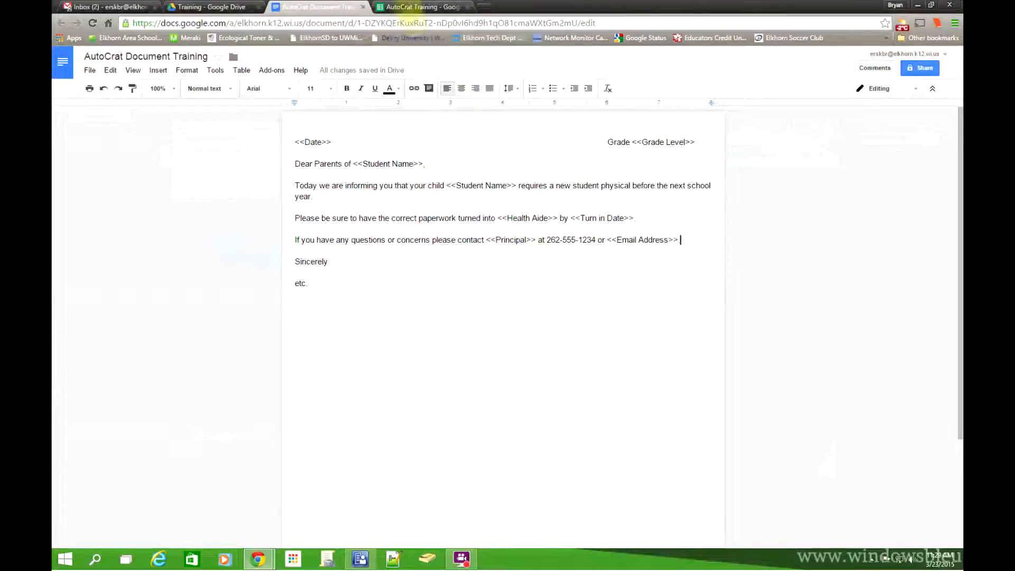
pyautogui.click(417, 7)
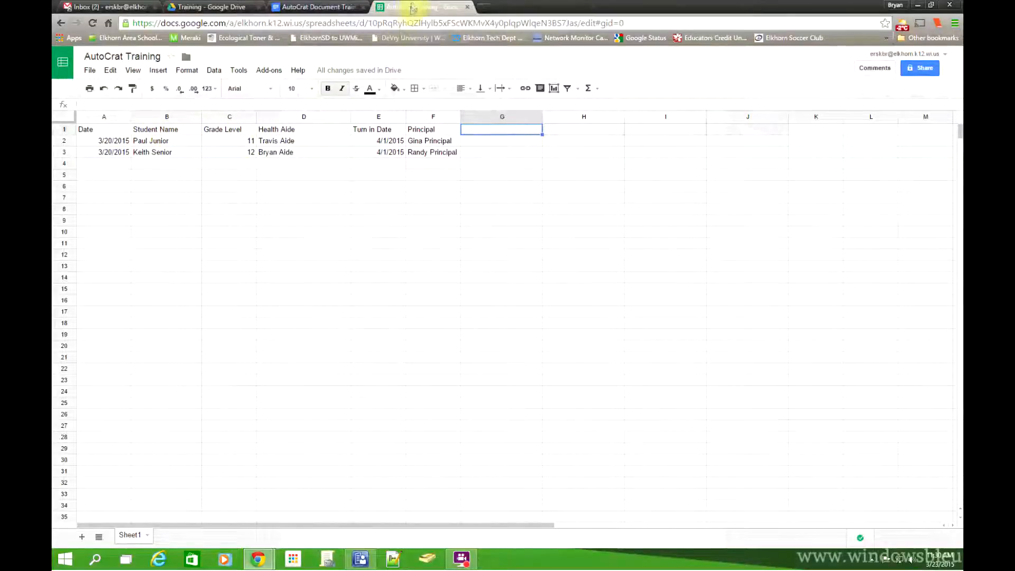
# Step: Split the screen with the spreadsheet window on the left and the letter on the right
pyautogui.moveTo(415, 7); pyautogui.dragTo(417, 95)
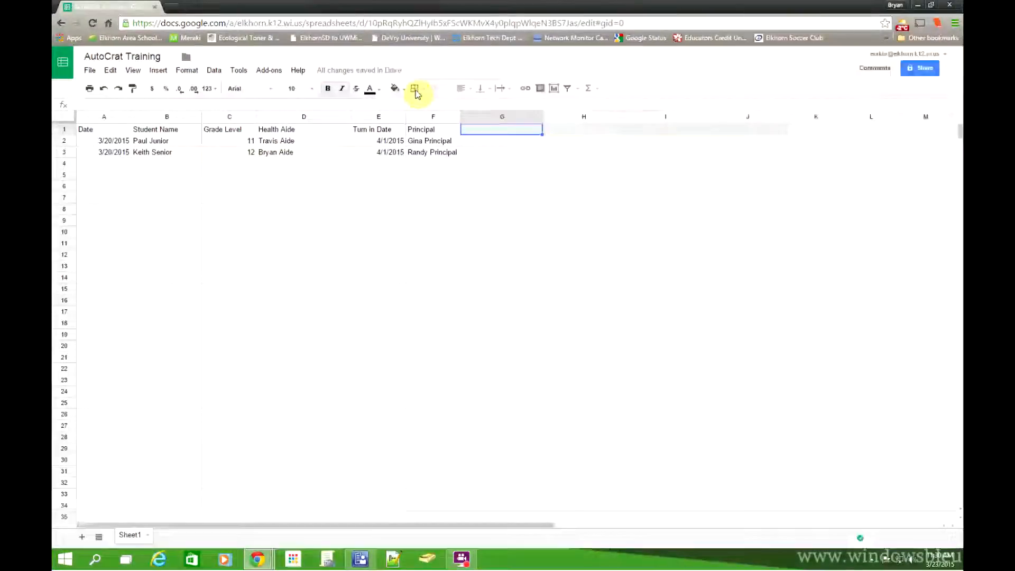
pyautogui.click(588, 5)
pyautogui.press('super+Right')
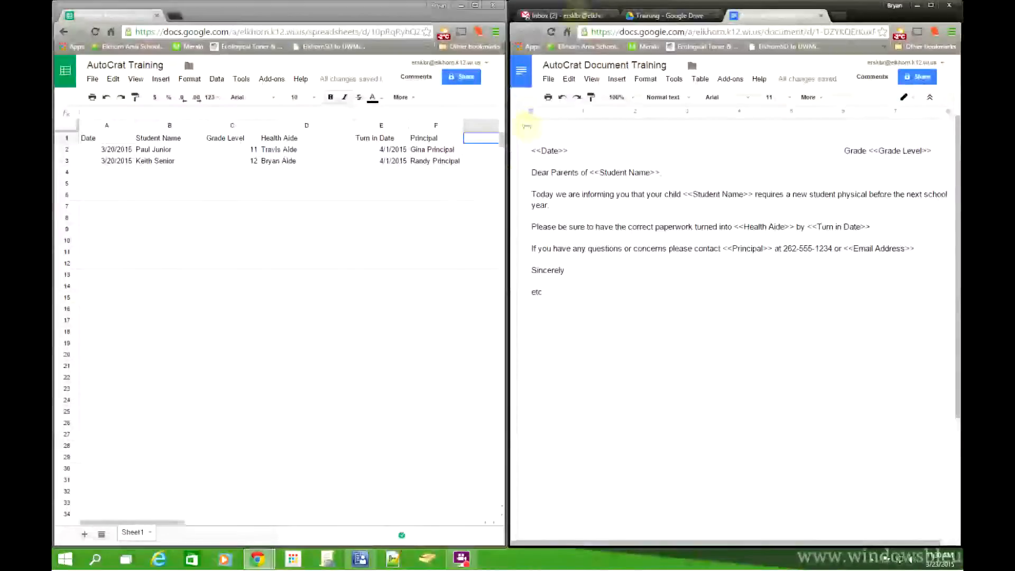
# Step: Compare the Date, Student Name and Grade Level headers against the letter's placeholders
pyautogui.click(106, 139)
pyautogui.click(152, 138)
pyautogui.click(226, 140)
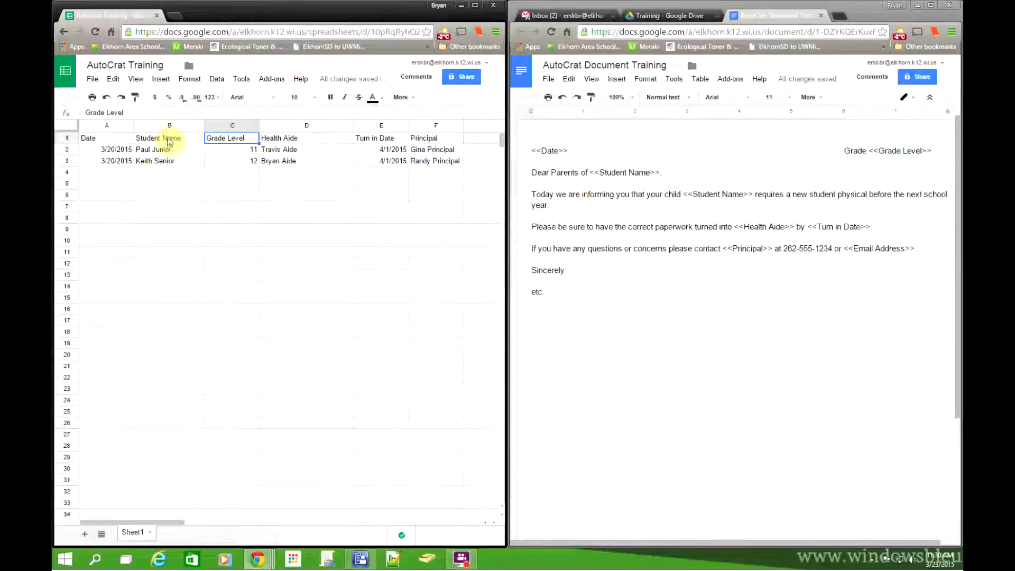
pyautogui.click(167, 140)
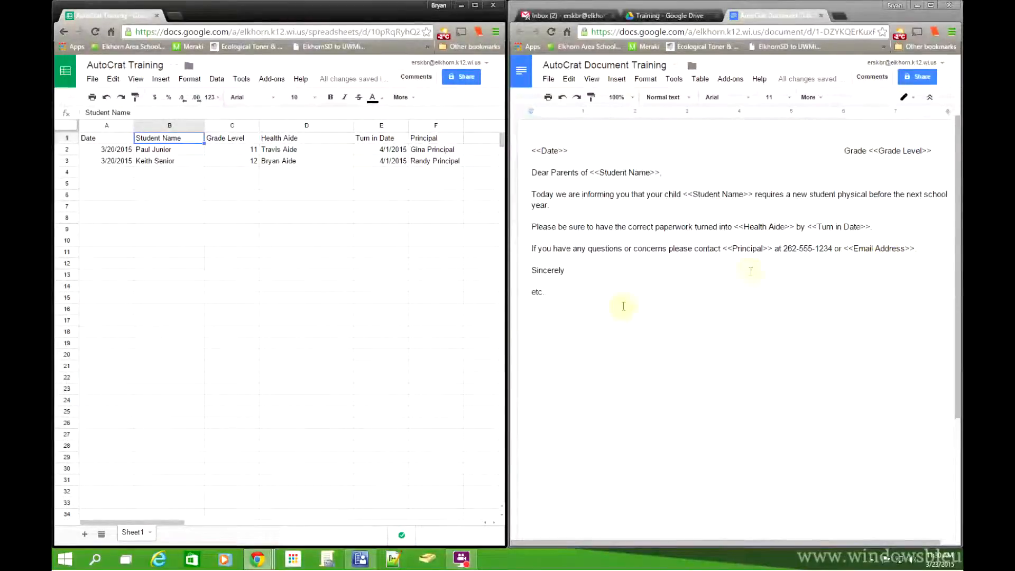
pyautogui.moveTo(192, 524); pyautogui.dragTo(222, 524)
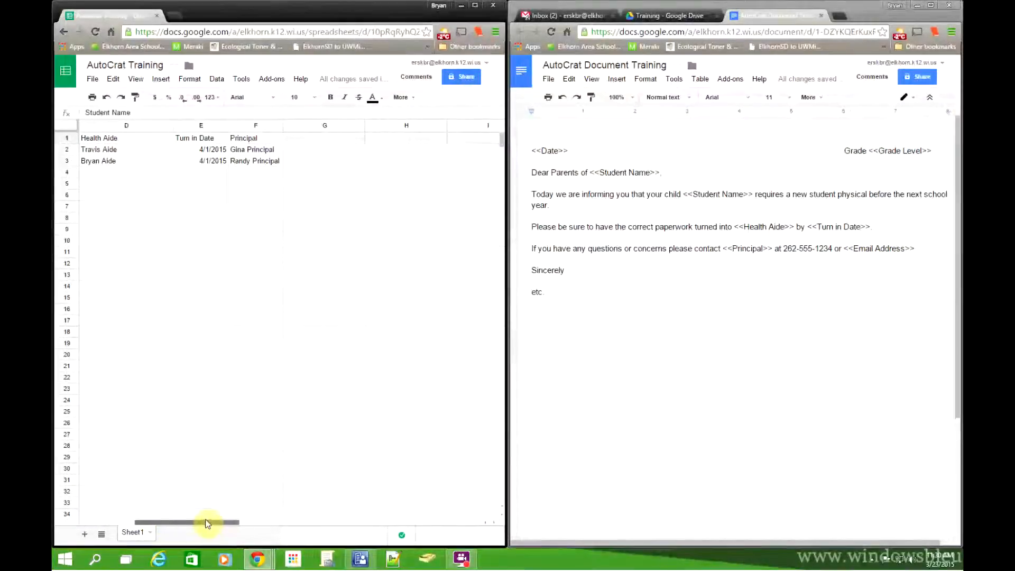
# Step: Try placing an Email Address header, then clear the misplaced header from H1
pyautogui.click(326, 140)
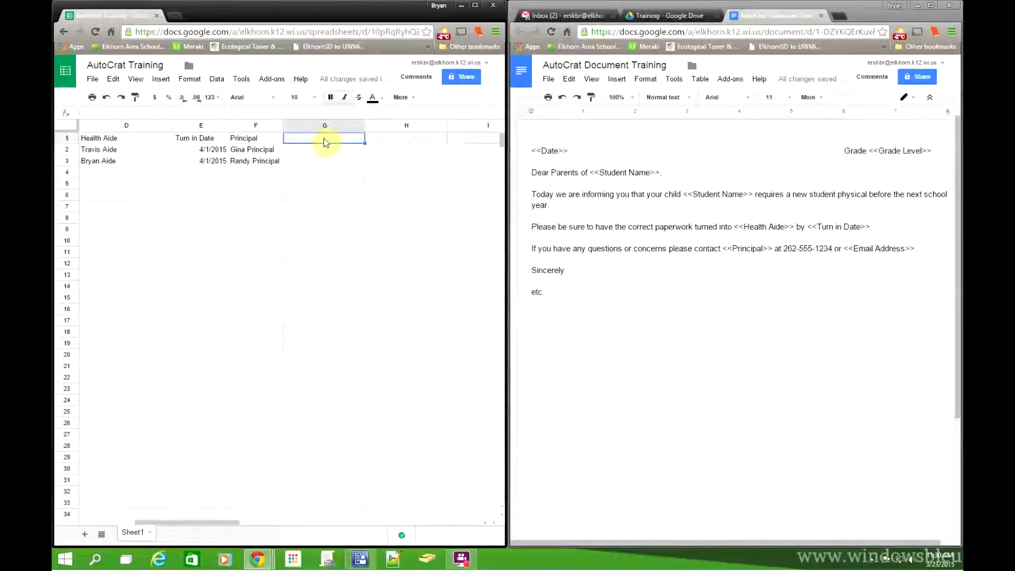
pyautogui.write('Email Address')
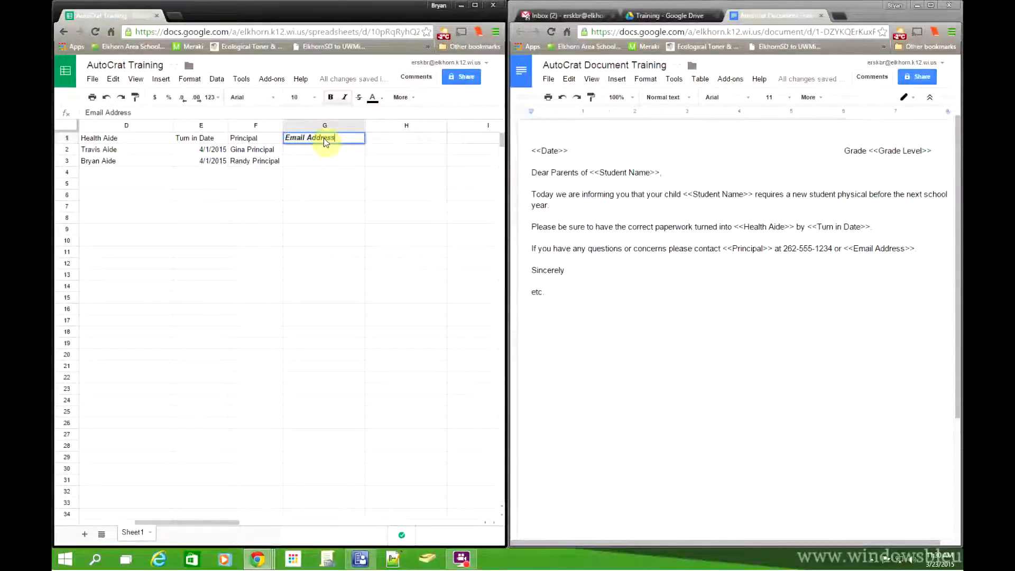
pyautogui.click(327, 160)
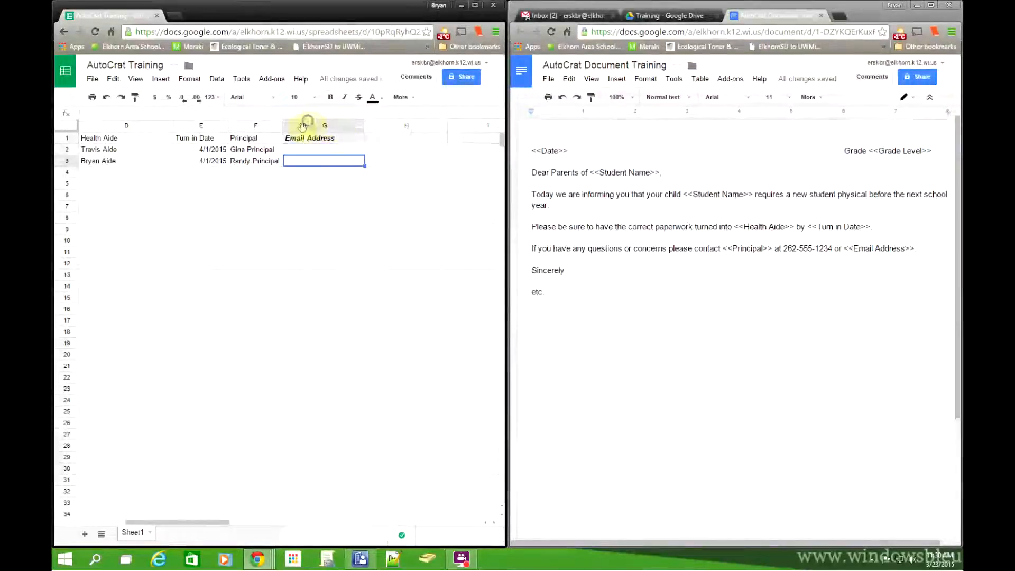
pyautogui.rightClick(303, 127)
pyautogui.click(256, 295)
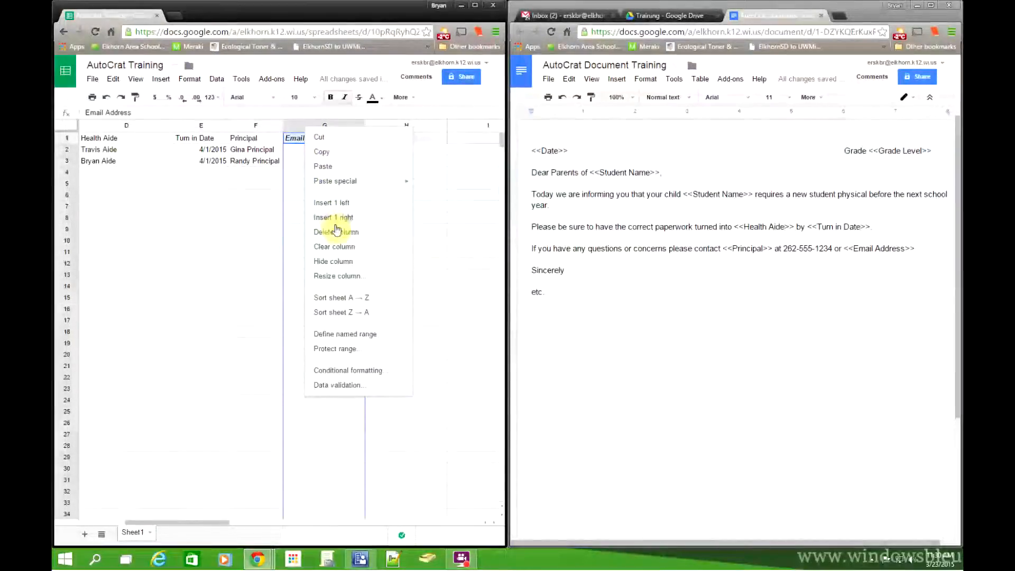
pyautogui.click(337, 201)
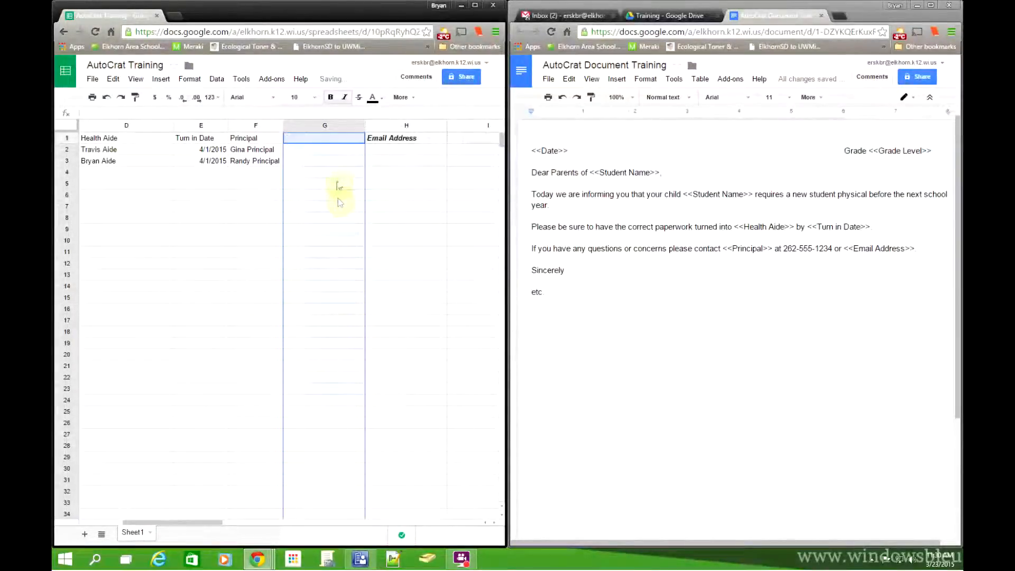
pyautogui.click(383, 172)
pyautogui.click(384, 139)
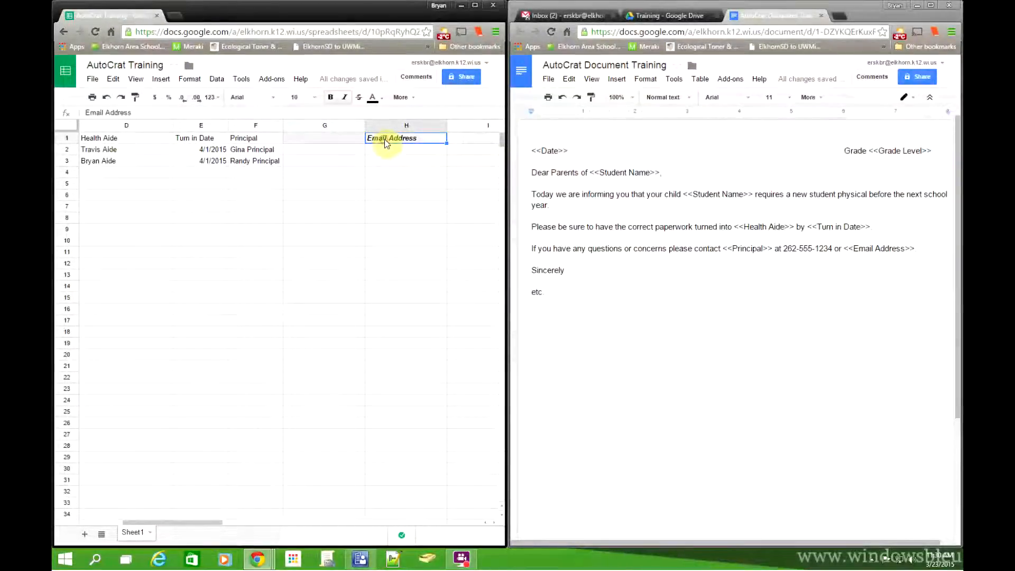
pyautogui.press('Delete')
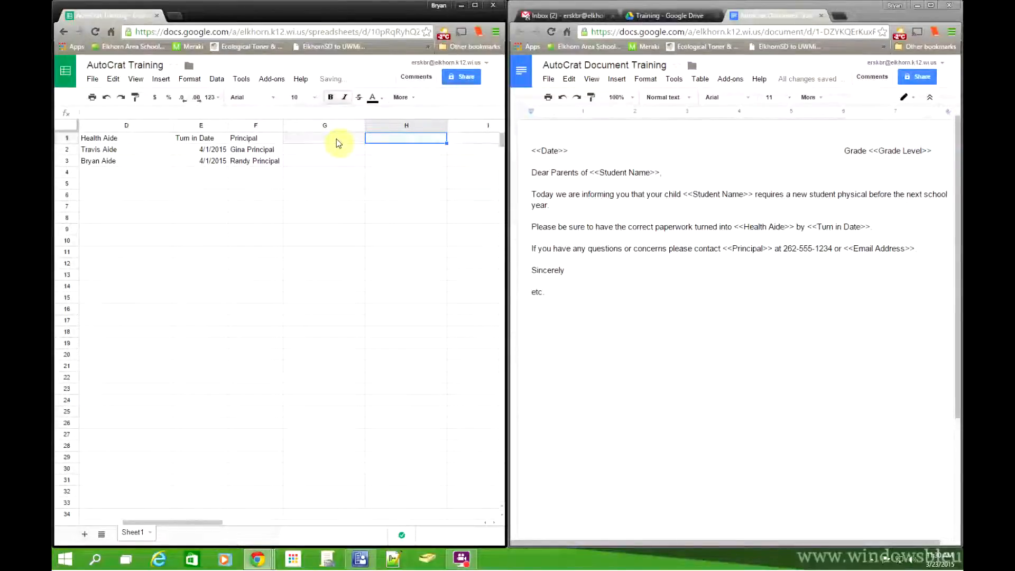
# Step: Insert a column right of Principal, head it Email Address in G1, and widen it
pyautogui.click(257, 125)
pyautogui.rightClick(257, 124)
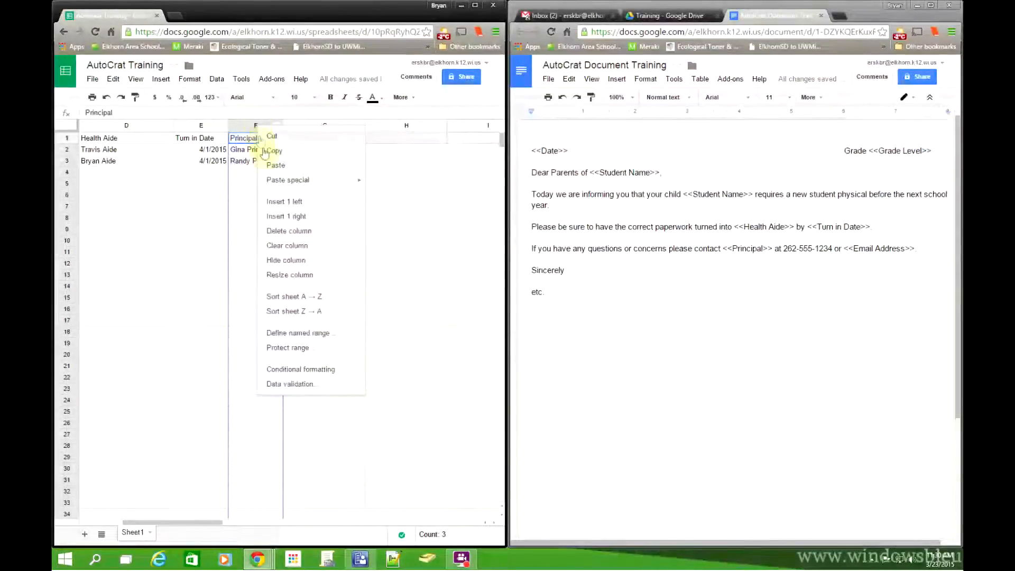
pyautogui.click(292, 213)
pyautogui.click(307, 139)
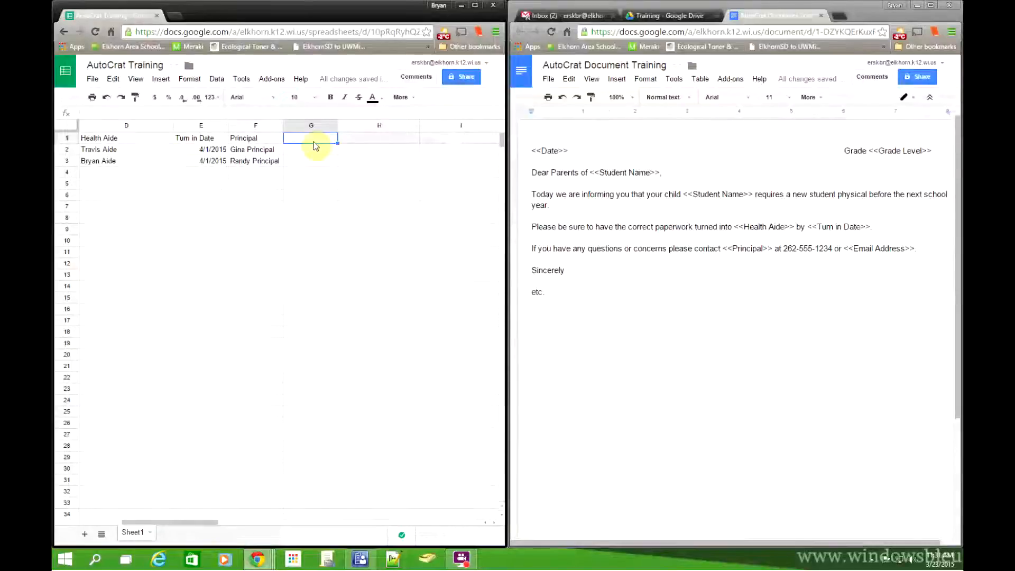
pyautogui.write('Email Ad')
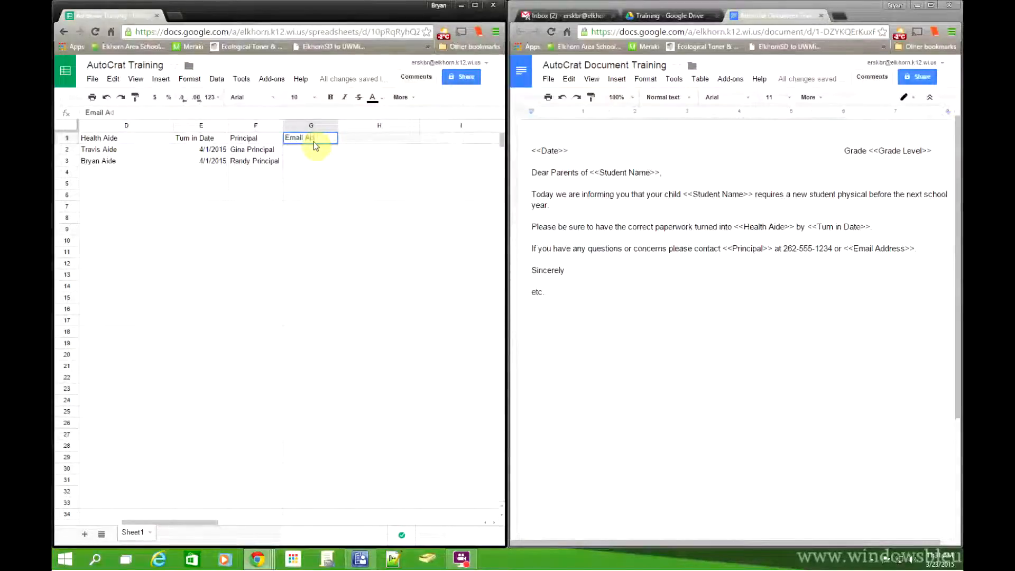
pyautogui.write('dress')
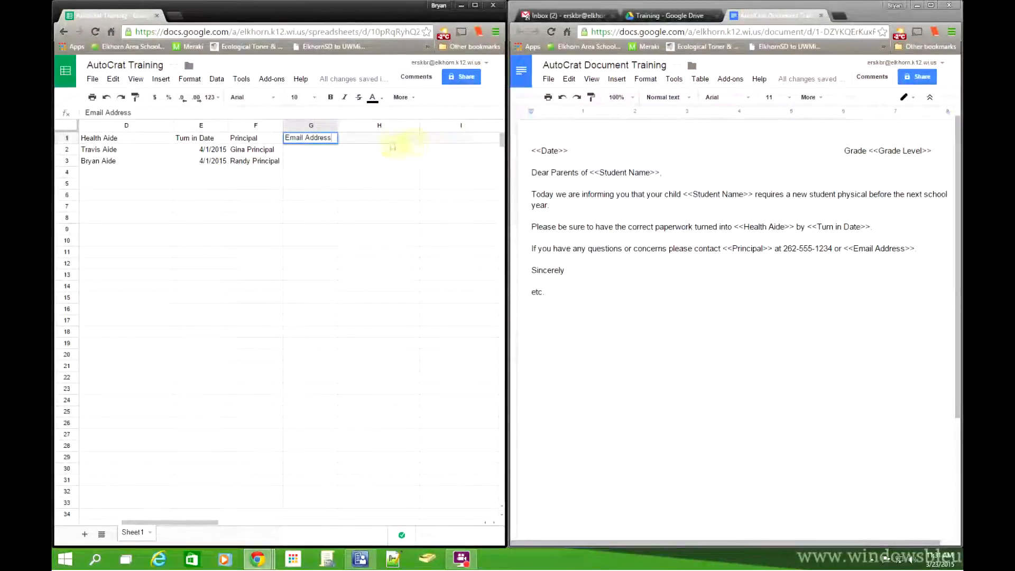
pyautogui.press('Return')
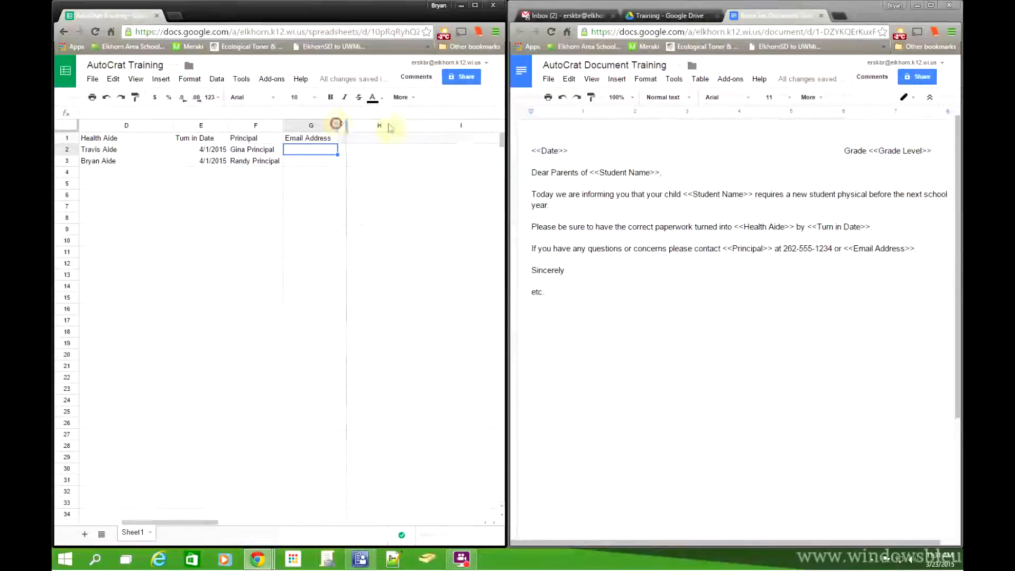
pyautogui.moveTo(339, 126); pyautogui.dragTo(409, 126)
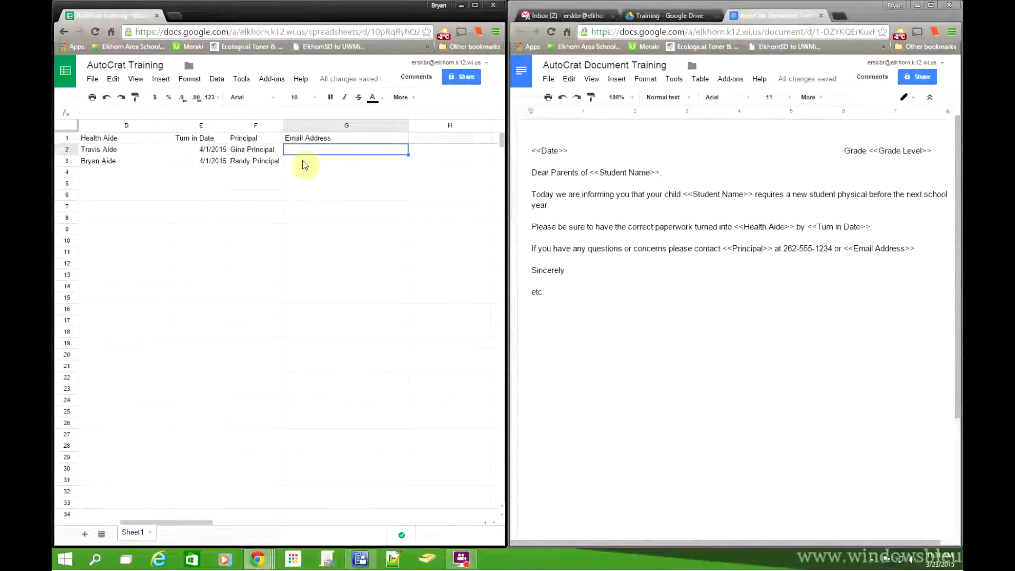
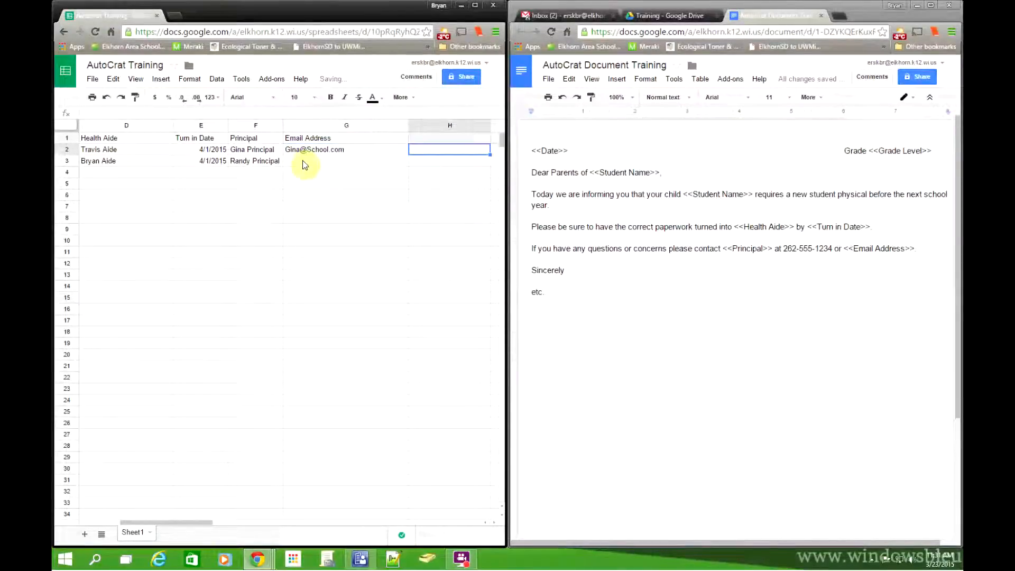
# Step: Enter each principal's e-mail address in G2 and G3
pyautogui.click(303, 160)
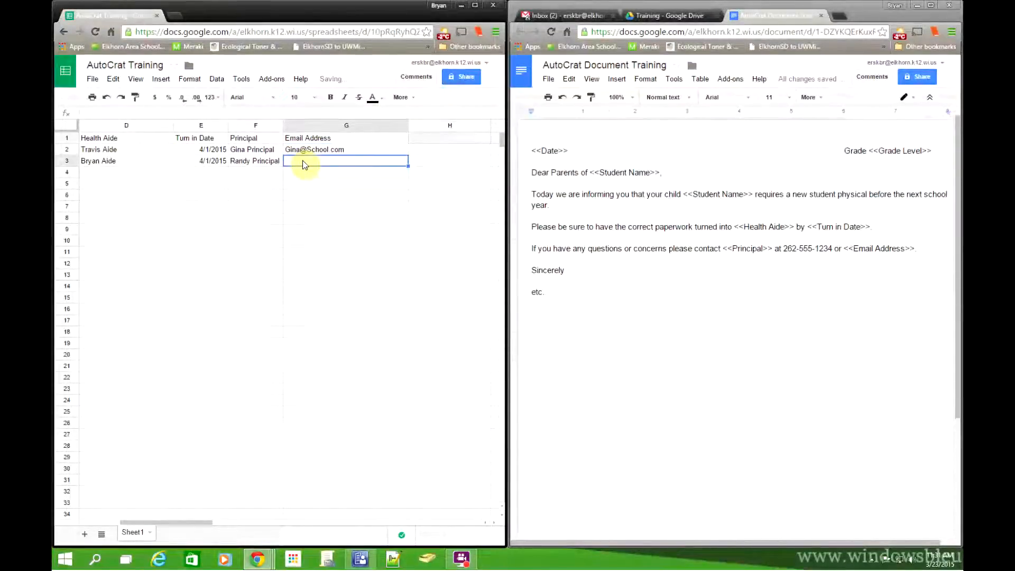
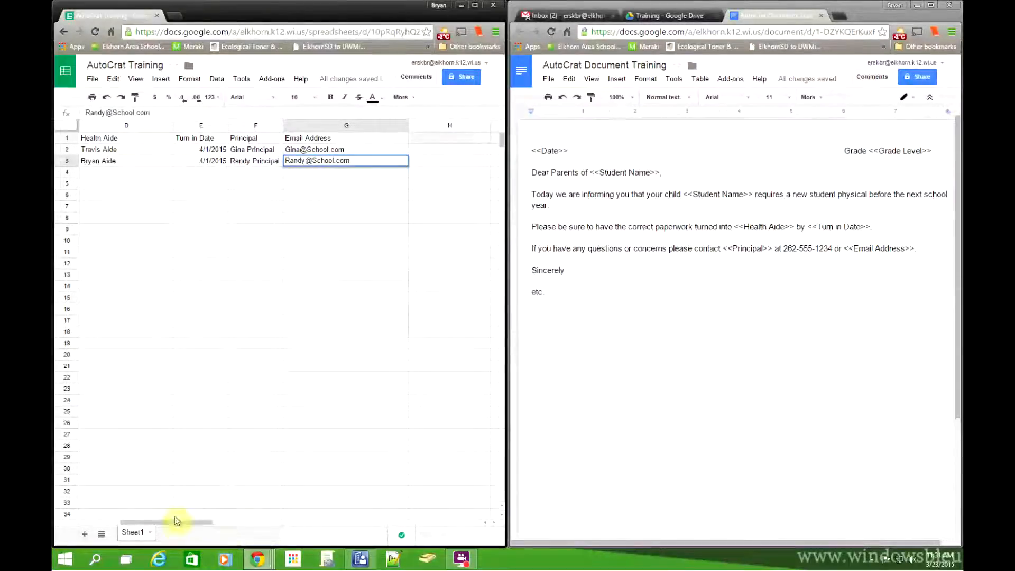
pyautogui.moveTo(173, 523); pyautogui.dragTo(137, 525)
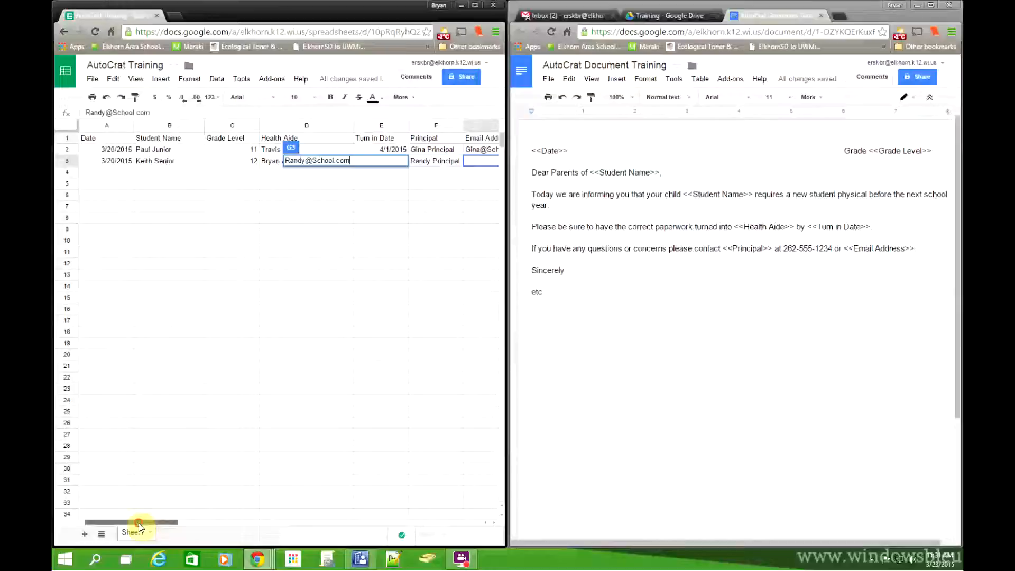
pyautogui.click(218, 231)
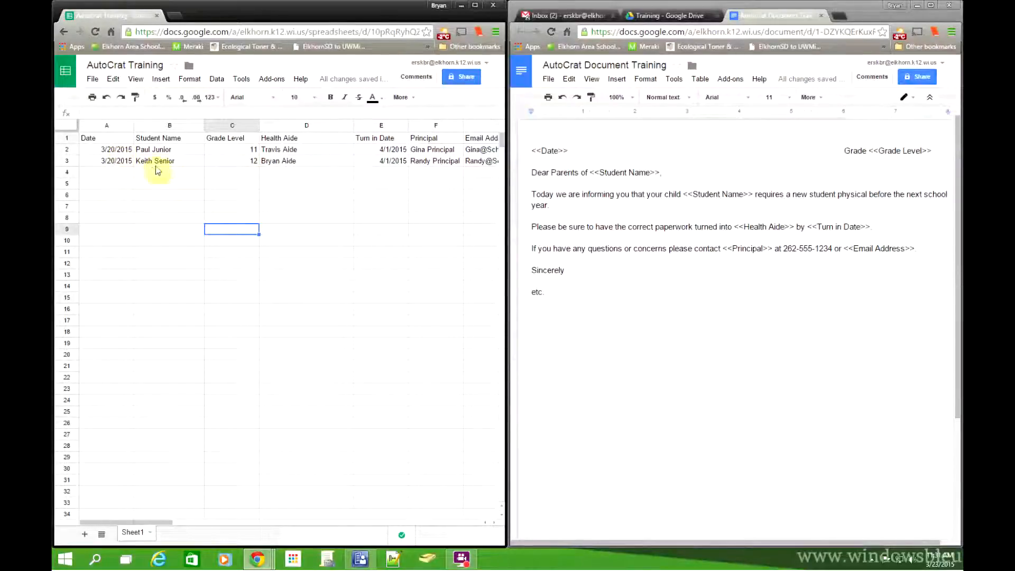
# Step: Change the first student's date in A2 to 3/23/2015
pyautogui.click(121, 153)
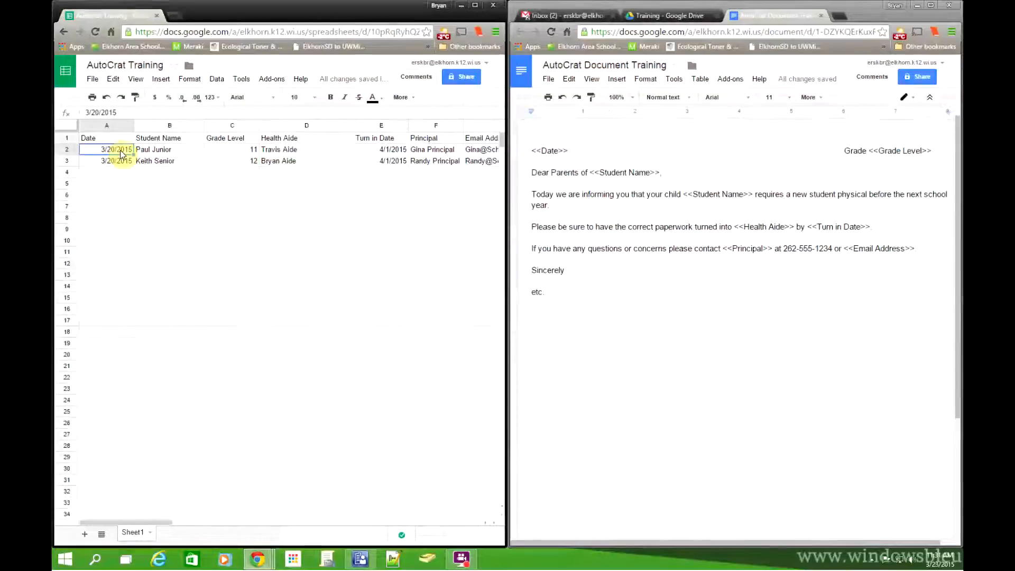
pyautogui.write('3')
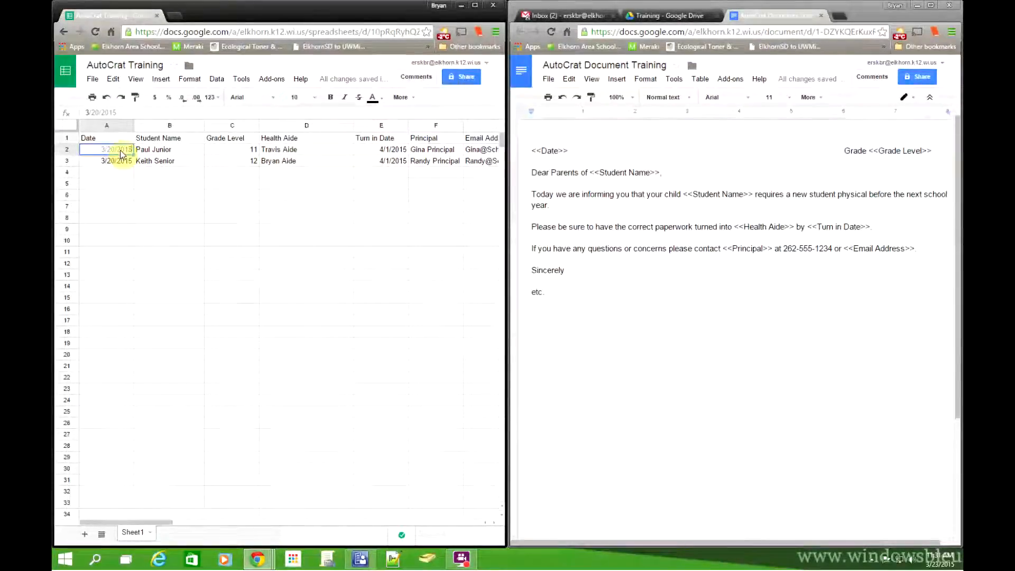
pyautogui.write('/20')
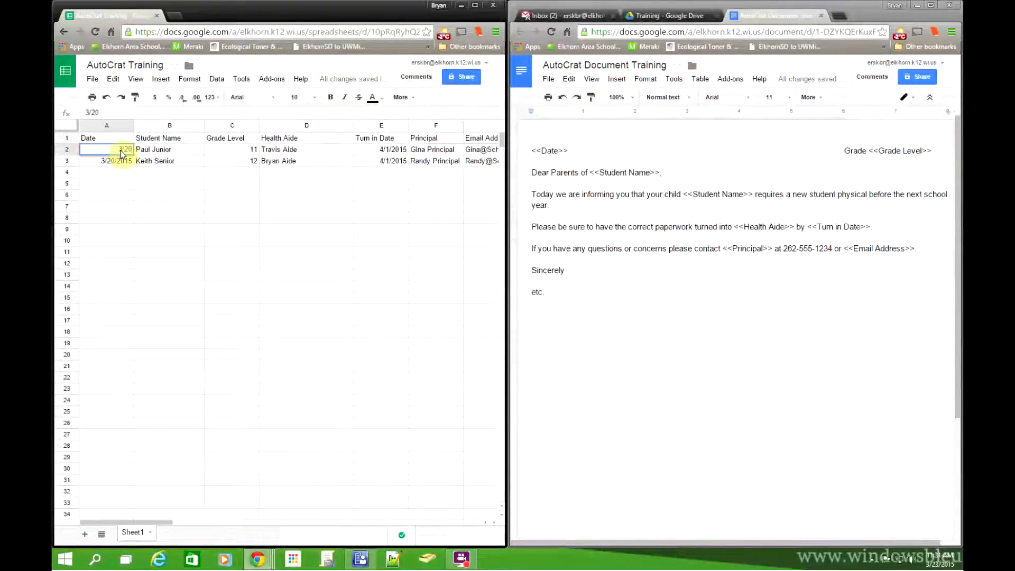
pyautogui.press('BackSpace')
pyautogui.write('3/2015')
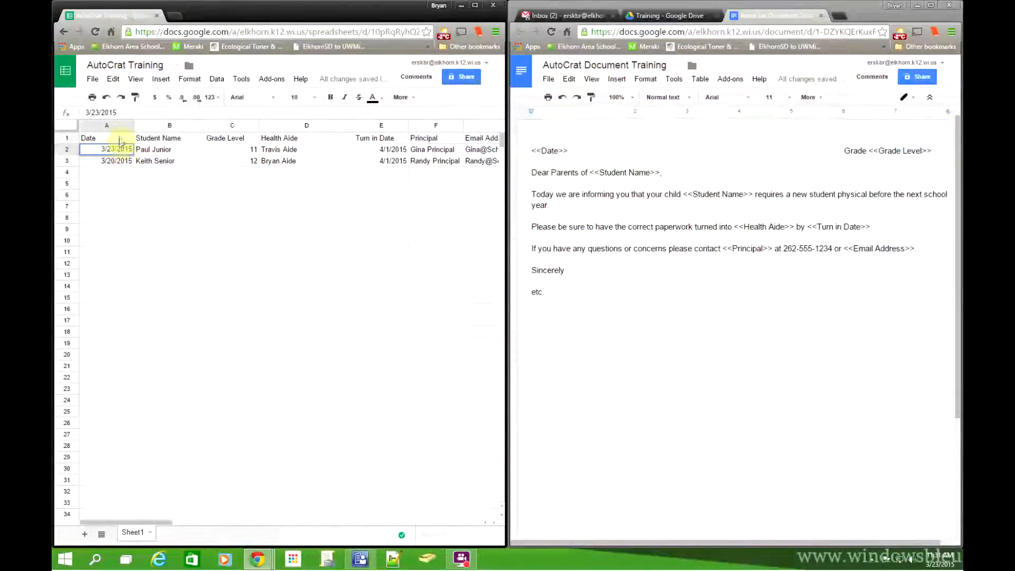
pyautogui.moveTo(116, 217); pyautogui.dragTo(116, 207)
pyautogui.click(105, 150)
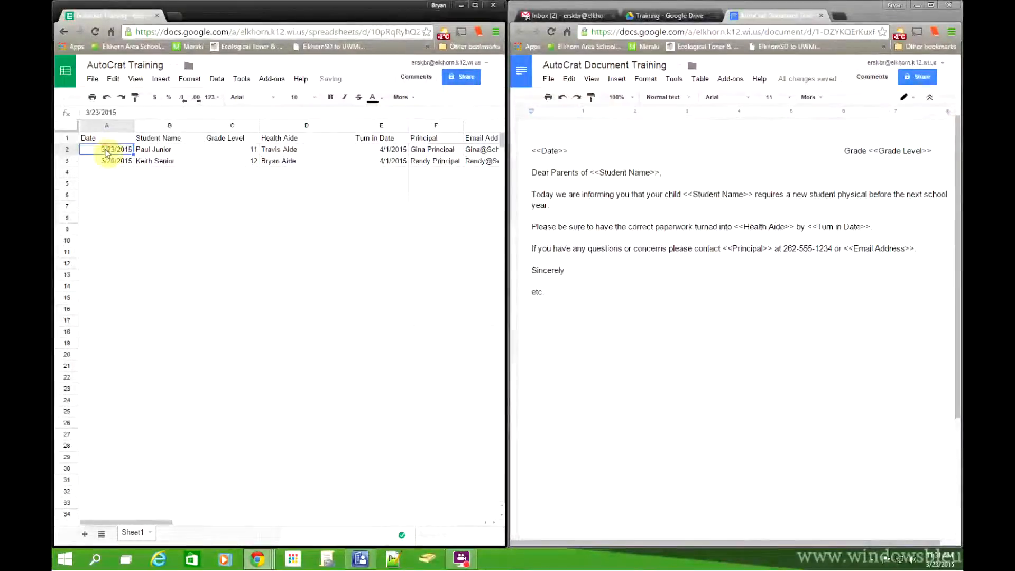
# Step: Copy 3/23/2015 into A3 and undo the extra dates pasted below row 3
pyautogui.hotkey('ctrl', 'c')
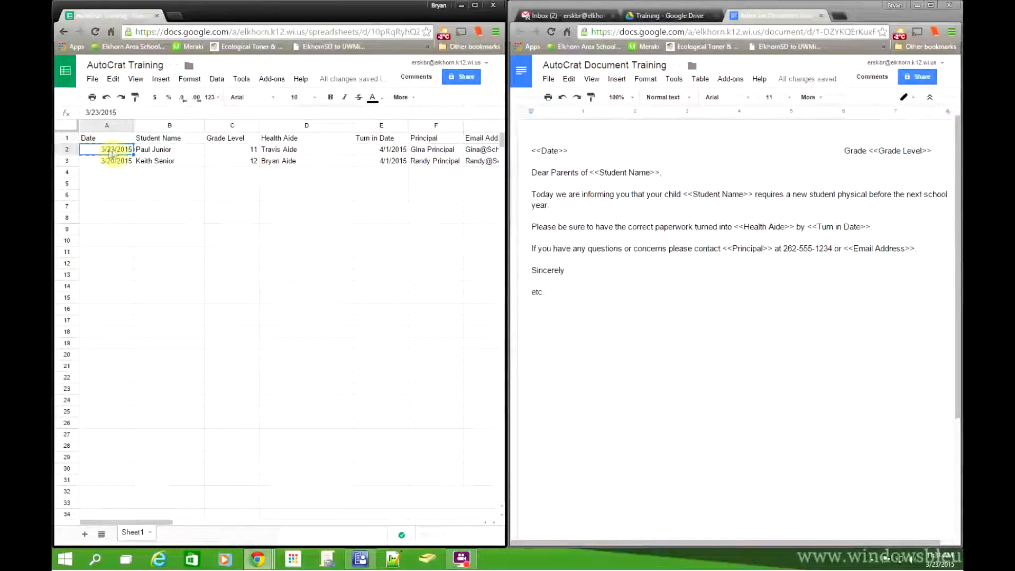
pyautogui.click(115, 162)
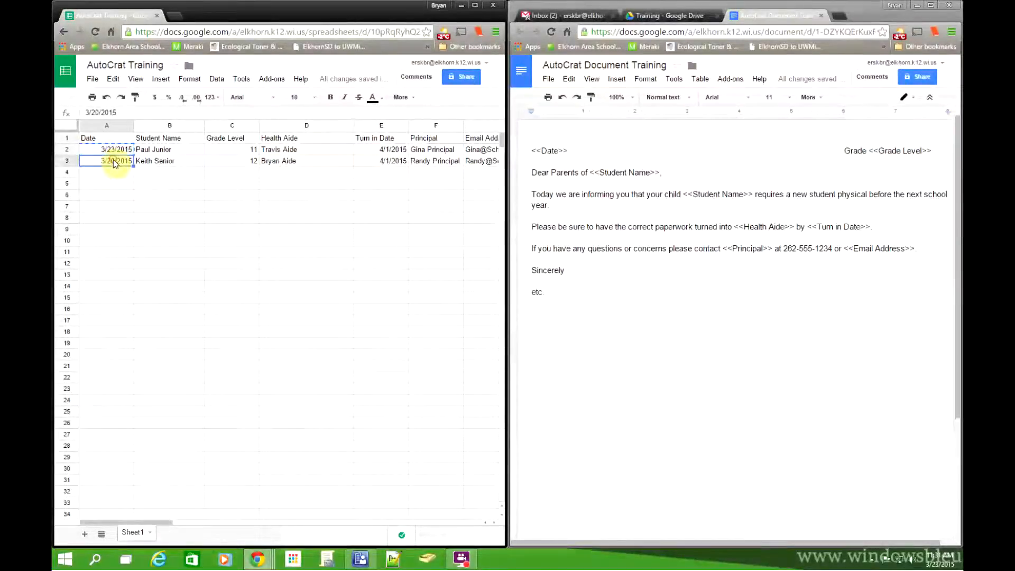
pyautogui.hotkey('ctrl', 'v')
pyautogui.press('Down')
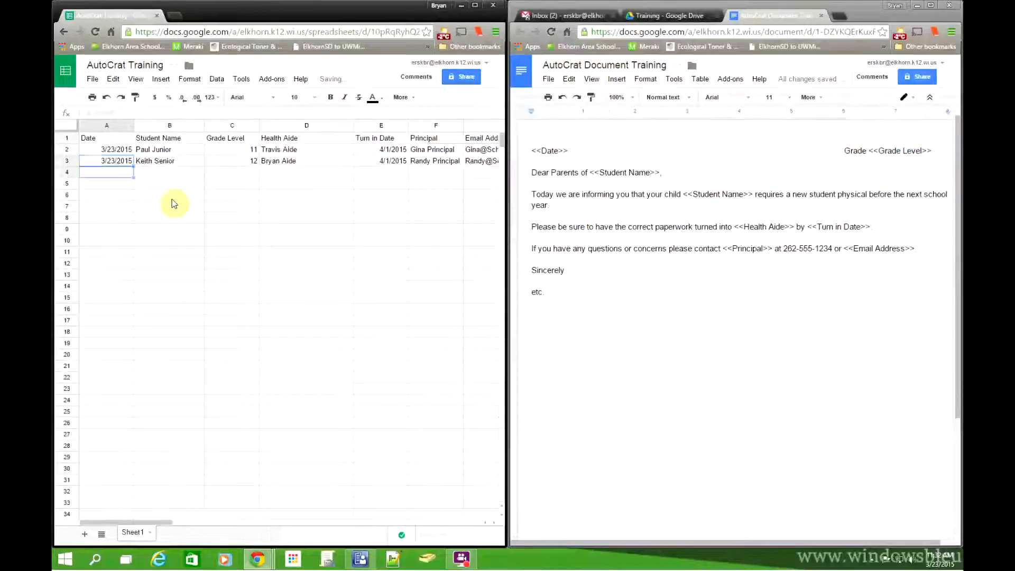
pyautogui.hotkey('ctrl', 'v')
pyautogui.press('Down')
pyautogui.hotkey('ctrl', 'v')
pyautogui.press('Down')
pyautogui.hotkey('ctrl', 'v')
pyautogui.press('Down')
pyautogui.hotkey('ctrl', 'v')
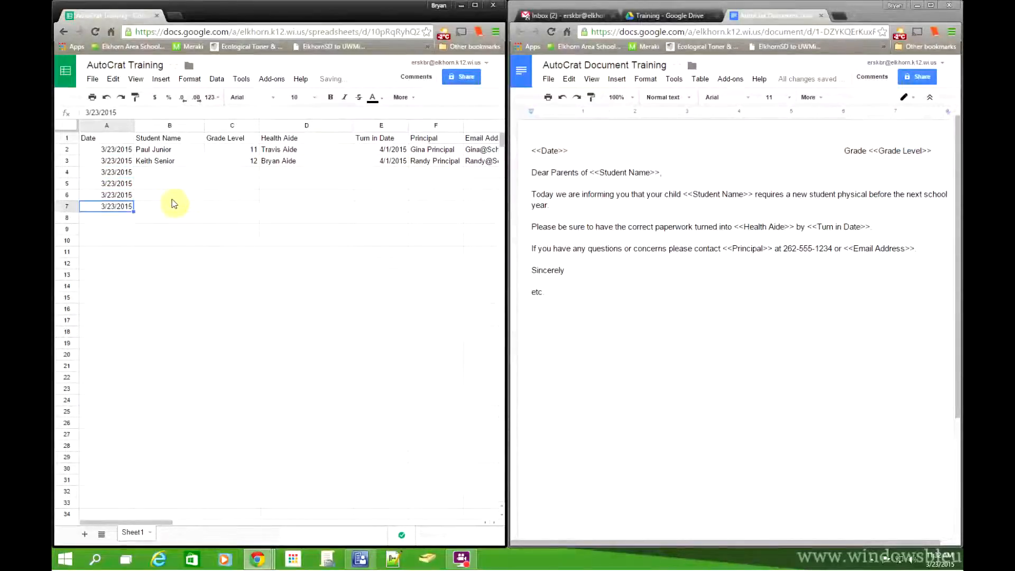
pyautogui.hotkey('ctrl', 'z')
pyautogui.hotkey('ctrl', 'z')
pyautogui.hotkey('ctrl', 'z')
pyautogui.hotkey('ctrl', 'z')
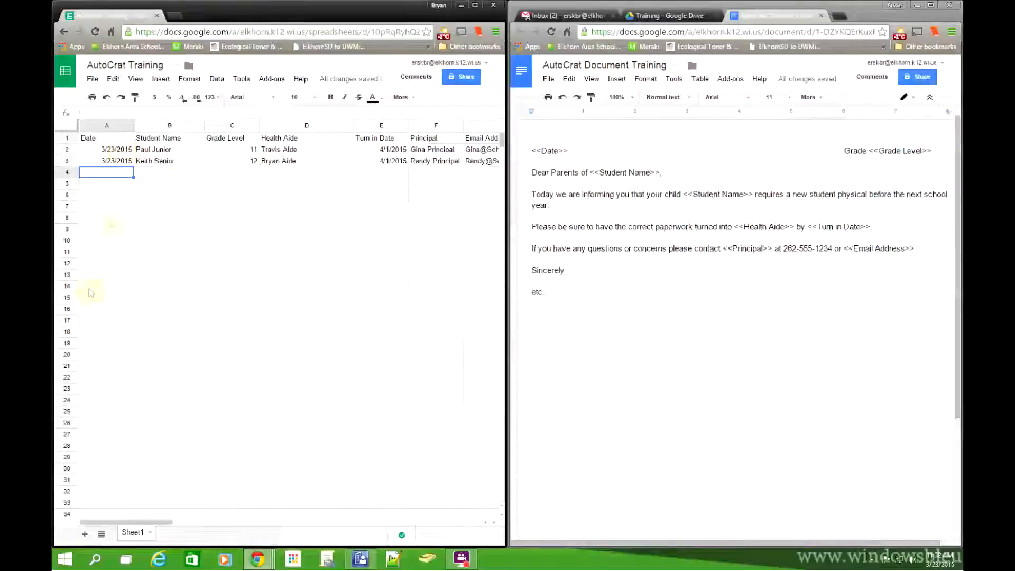
pyautogui.click(167, 152)
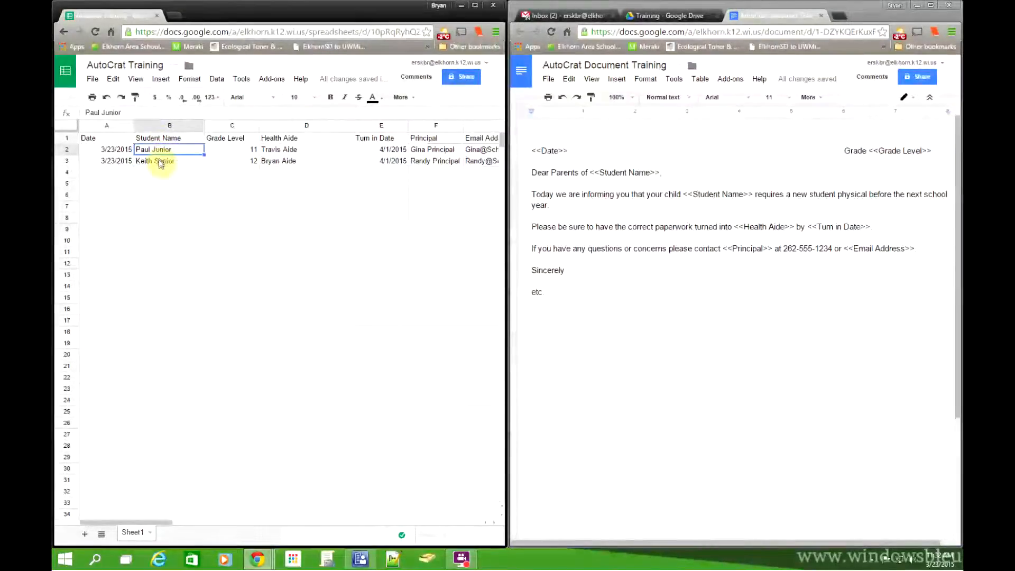
pyautogui.click(159, 162)
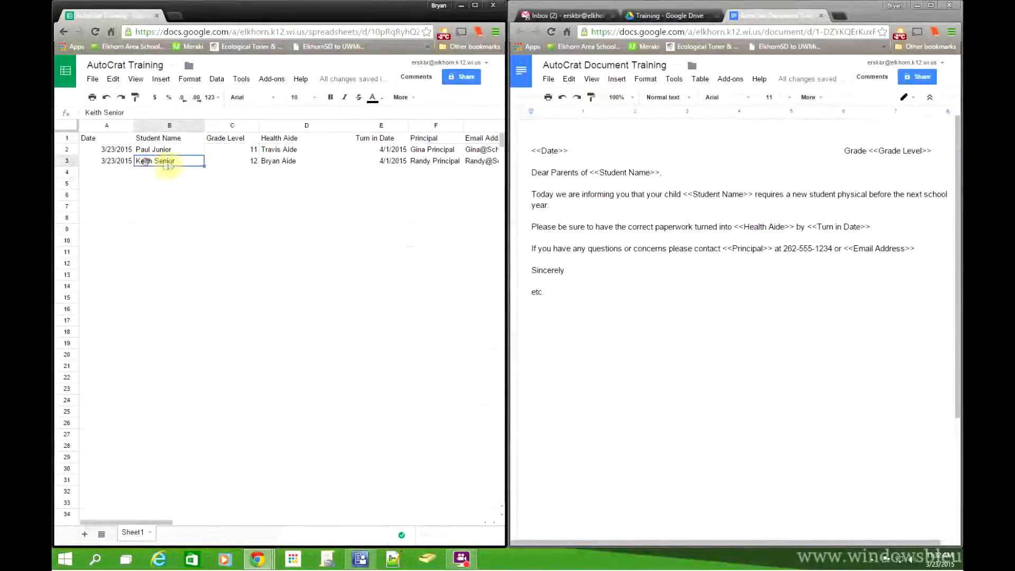
pyautogui.click(248, 162)
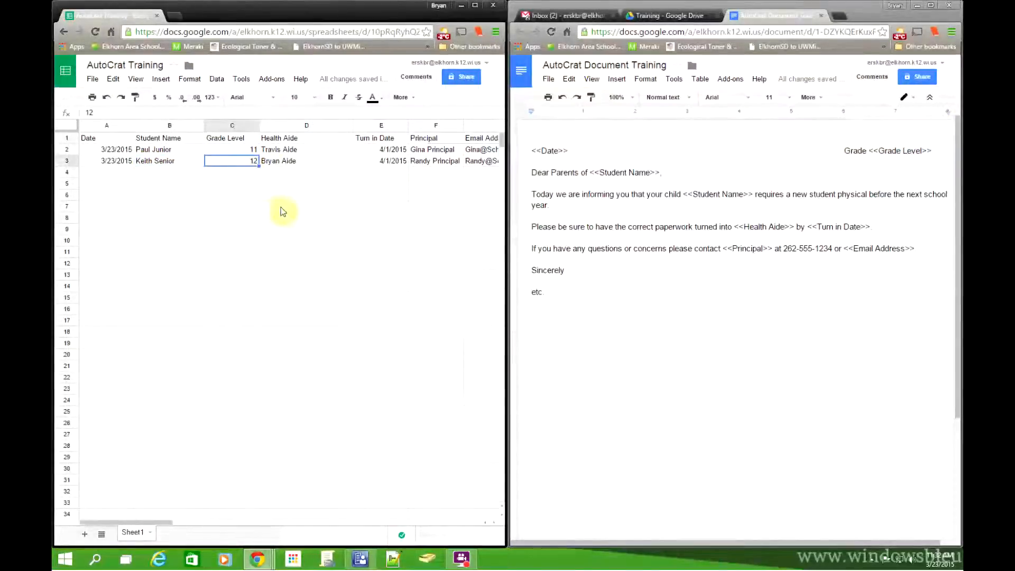
pyautogui.moveTo(160, 524); pyautogui.dragTo(183, 525)
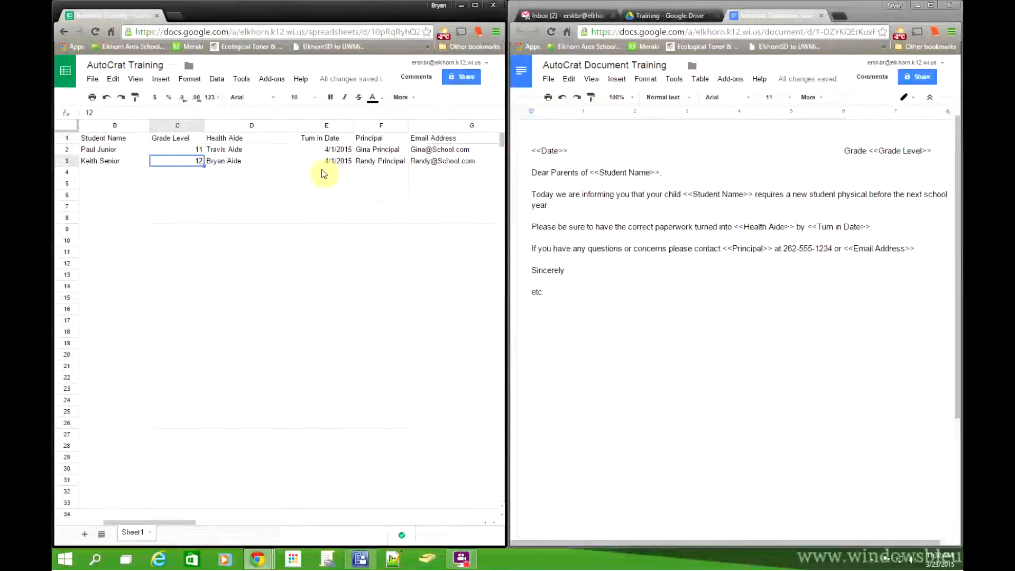
pyautogui.moveTo(159, 522); pyautogui.dragTo(185, 525)
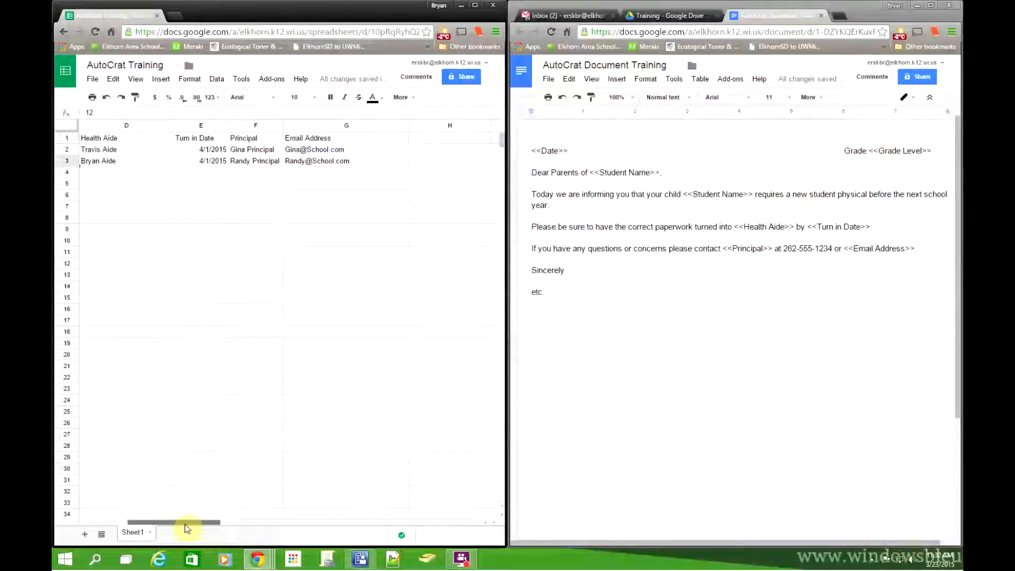
pyautogui.click(247, 149)
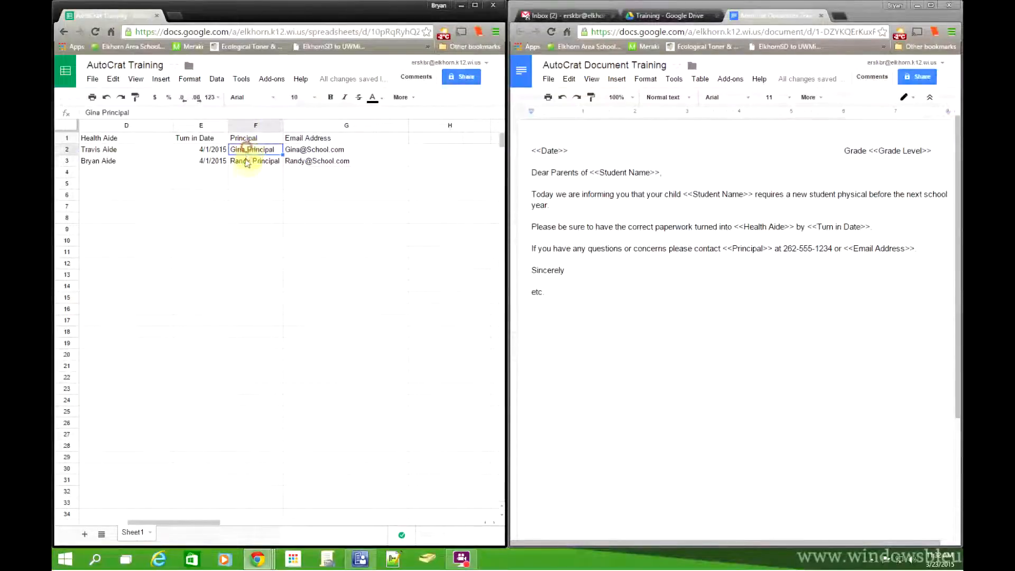
pyautogui.click(245, 164)
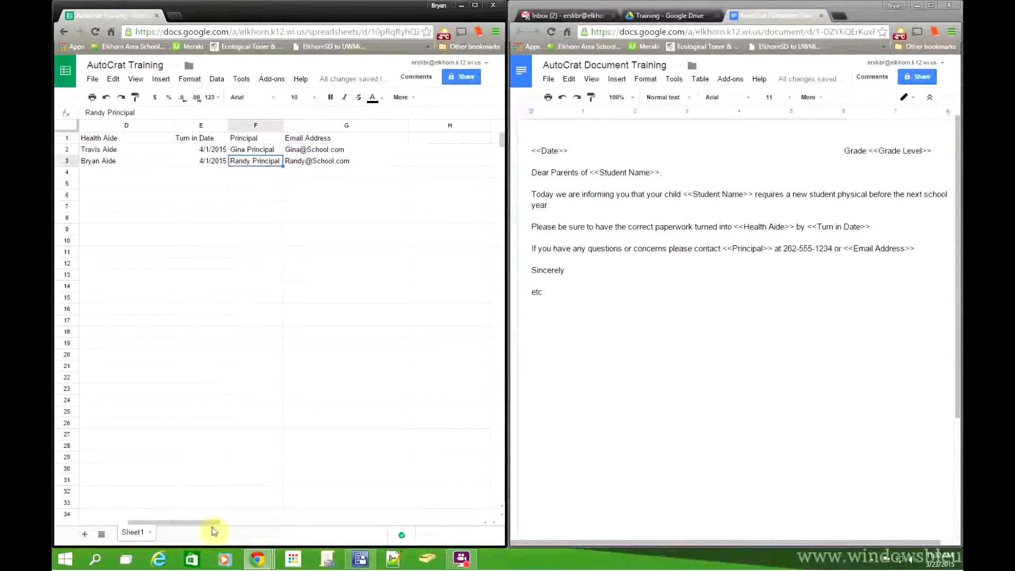
pyautogui.moveTo(211, 523); pyautogui.dragTo(188, 529)
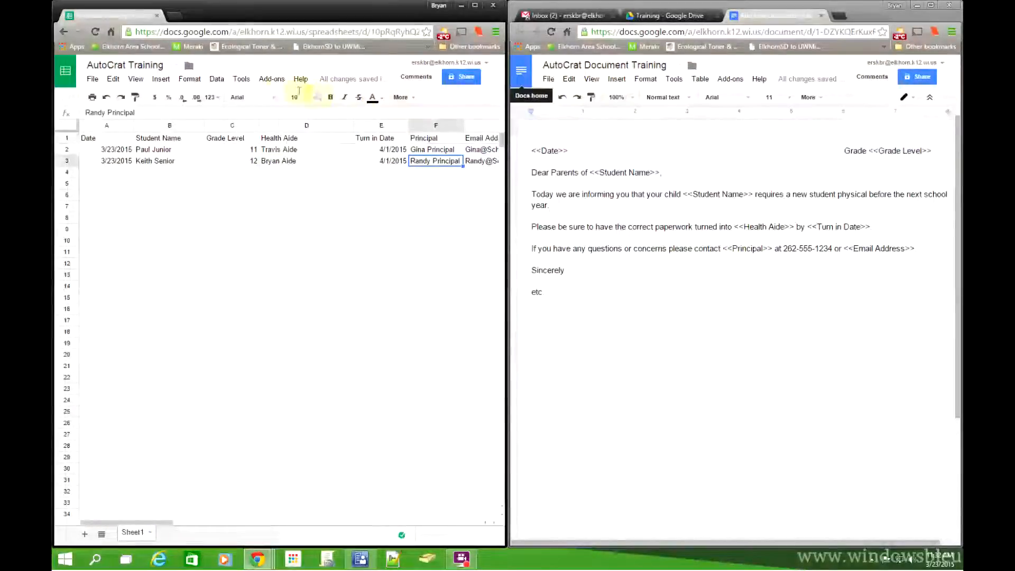
# Step: Launch autoCrat from Add-ons, maximize the window, delete the Training job, and begin a new merge job
pyautogui.click(271, 78)
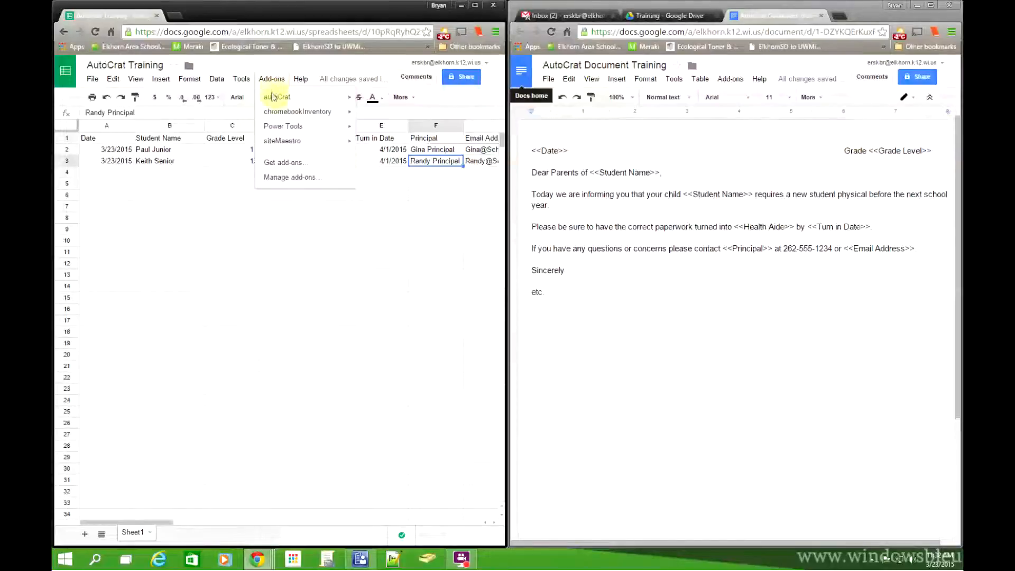
pyautogui.moveTo(273, 97)
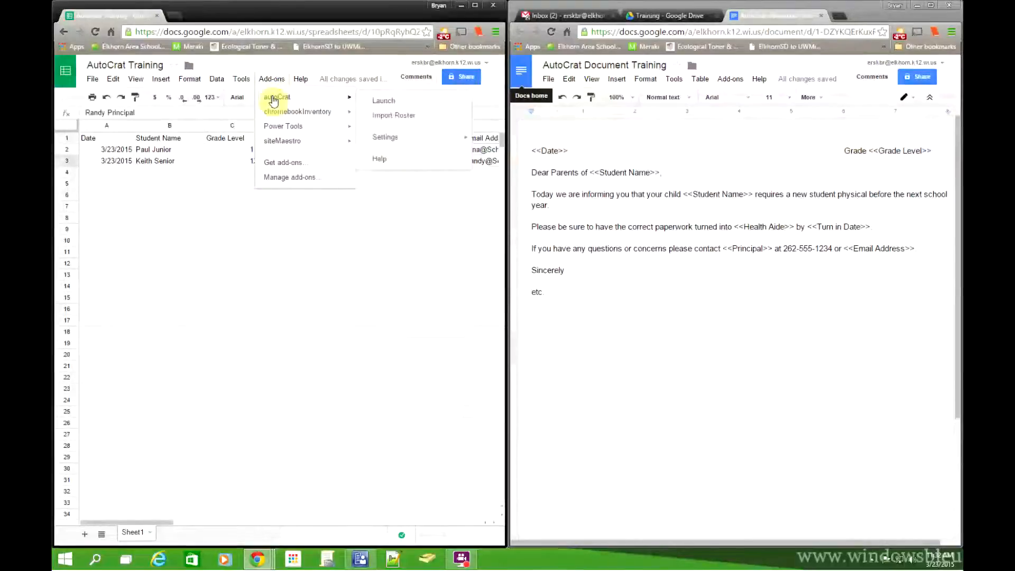
pyautogui.click(382, 103)
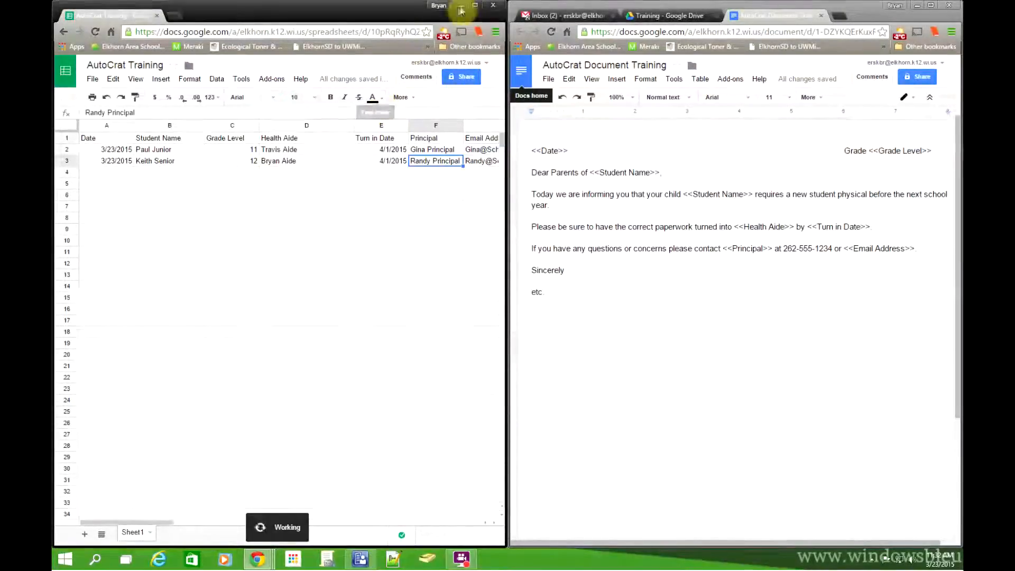
pyautogui.click(475, 7)
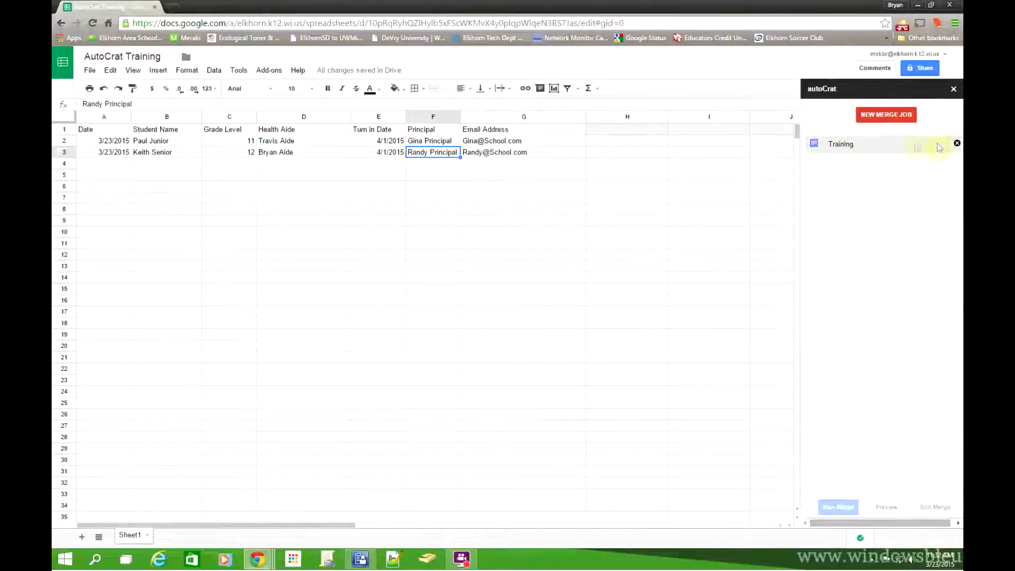
pyautogui.click(956, 143)
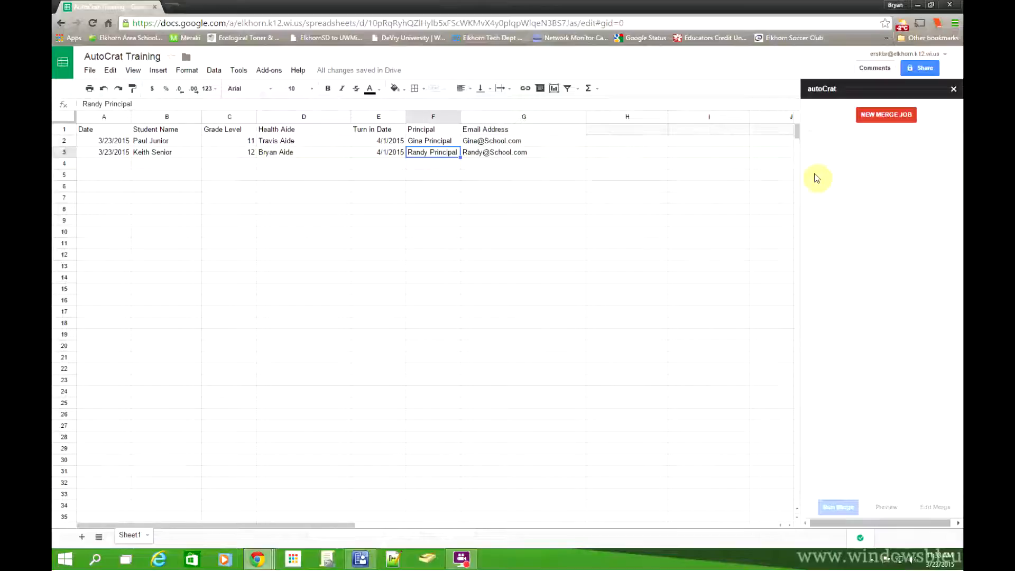
pyautogui.click(869, 118)
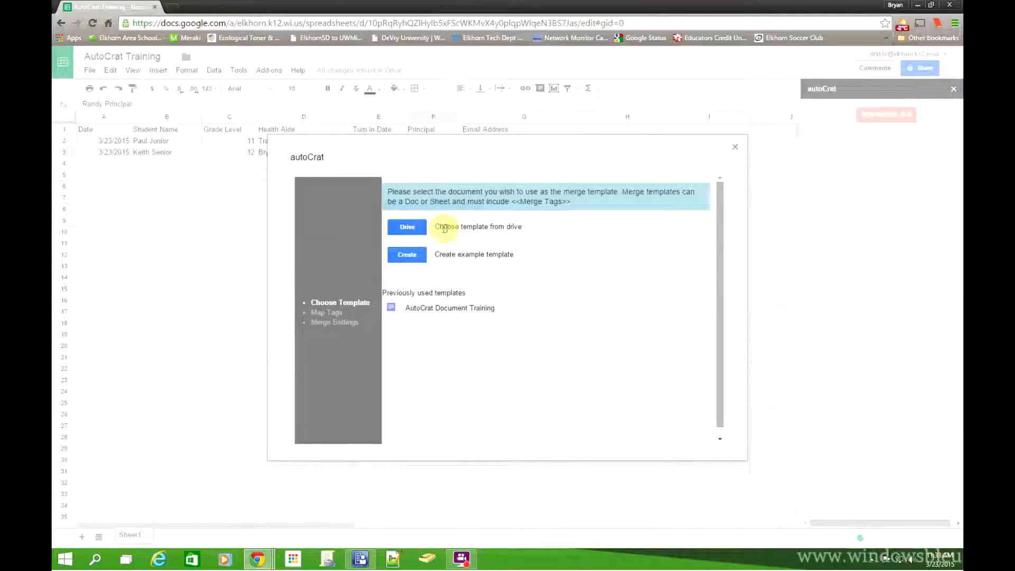
# Step: Search Drive for 'train' and choose AutoCrat Document in the Training folder as the template
pyautogui.click(415, 229)
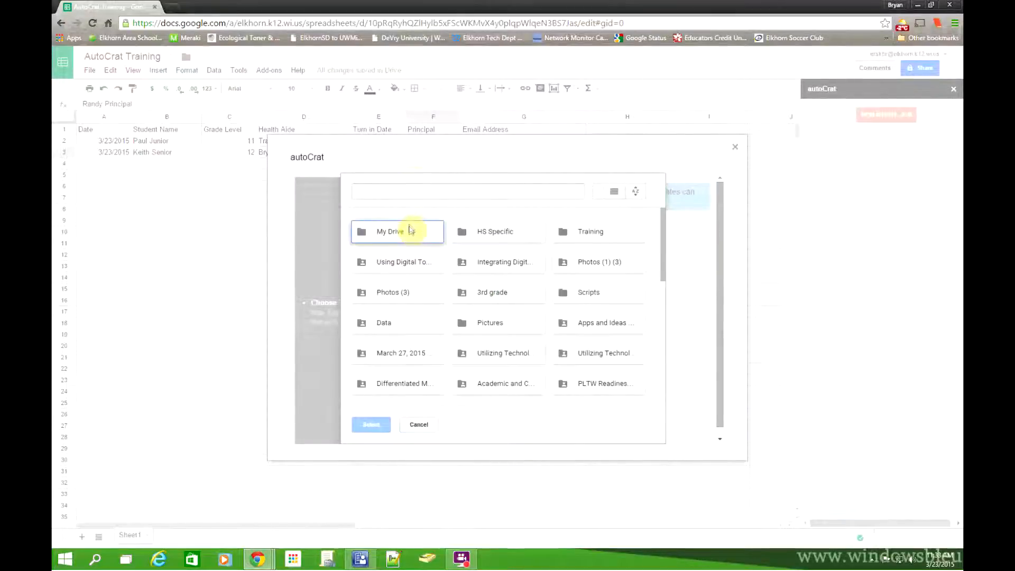
pyautogui.scroll(-3, 510, 283)
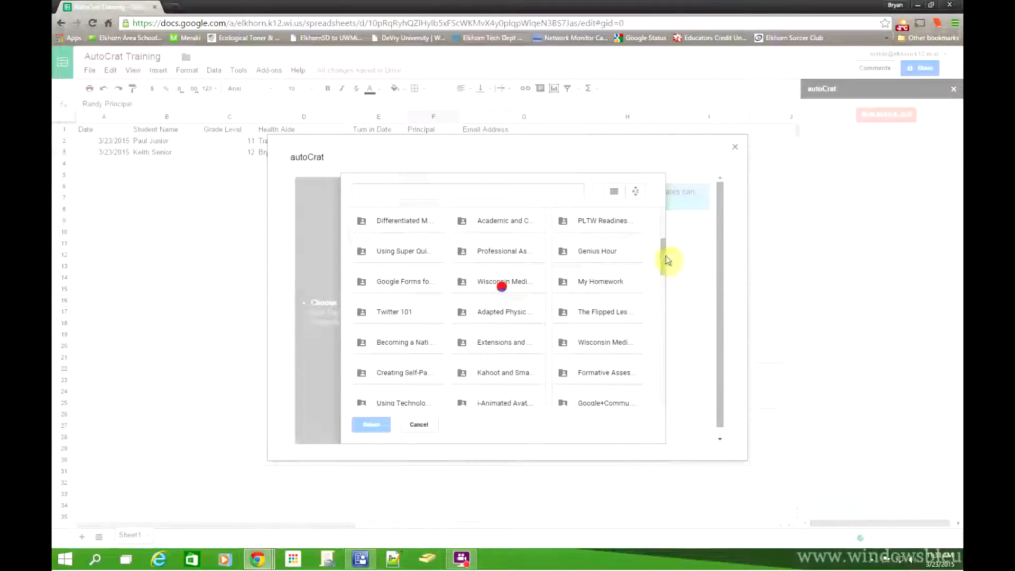
pyautogui.moveTo(664, 257); pyautogui.dragTo(664, 206)
pyautogui.click(465, 192)
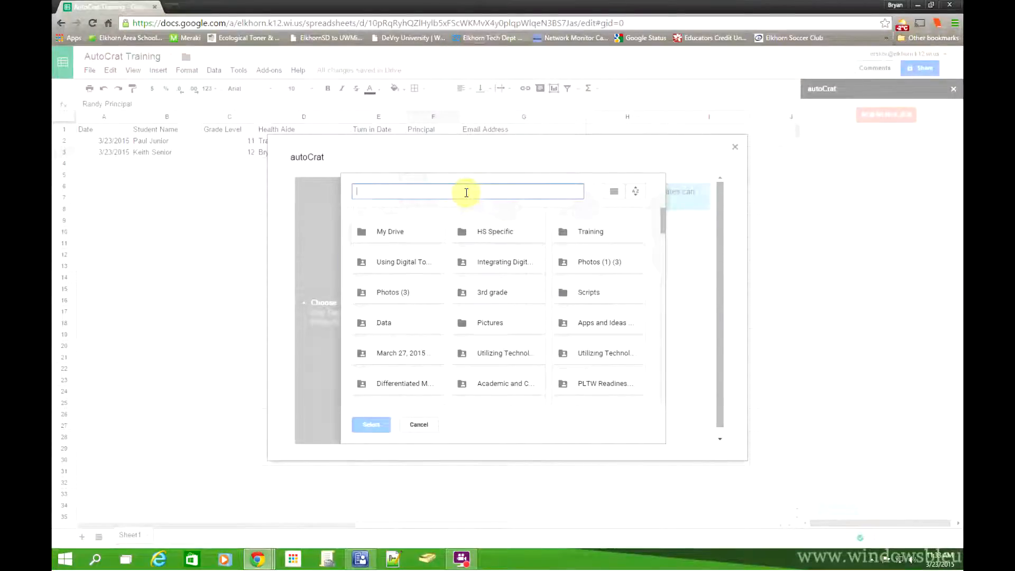
pyautogui.write('train')
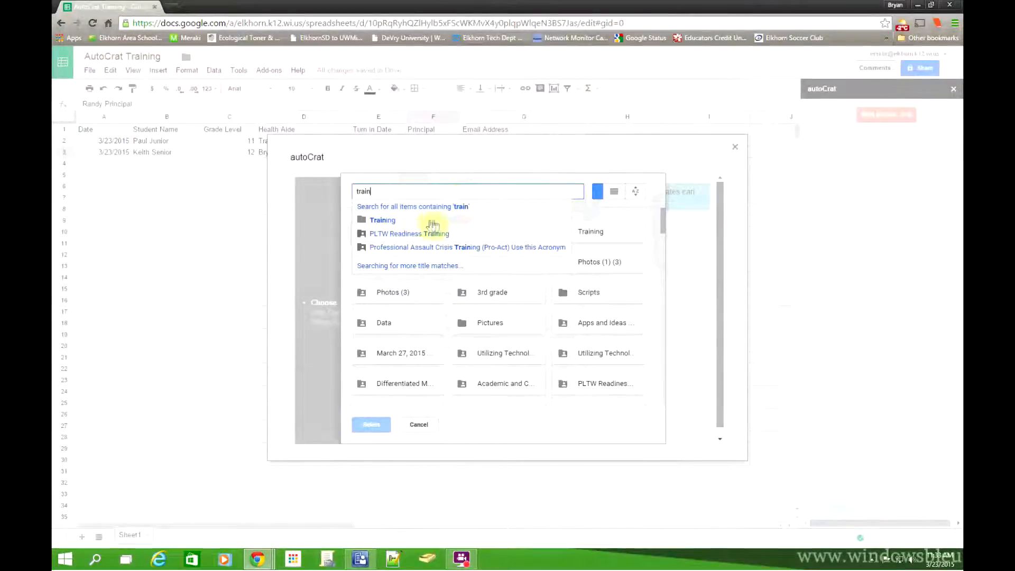
pyautogui.click(384, 220)
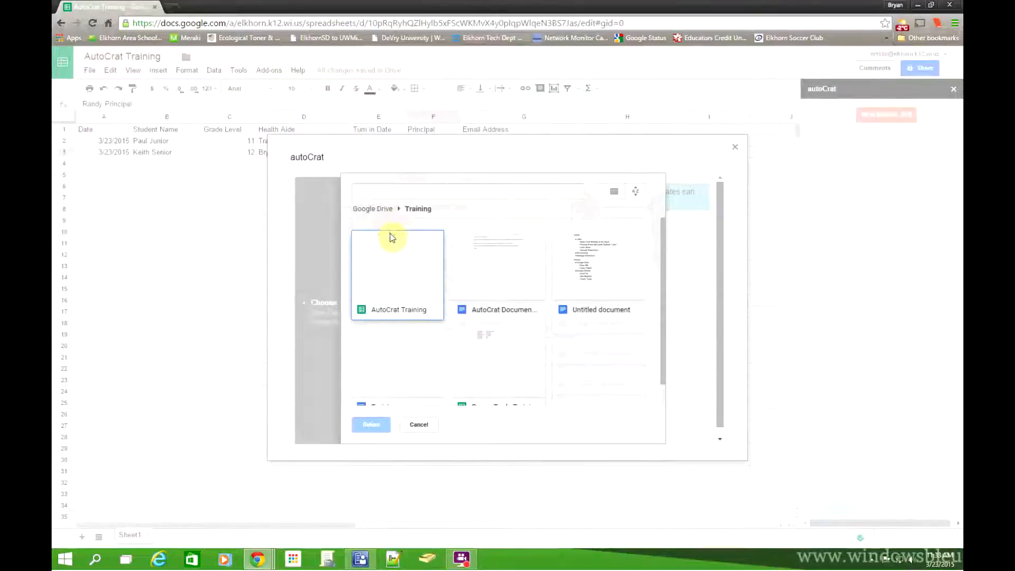
pyautogui.click(509, 266)
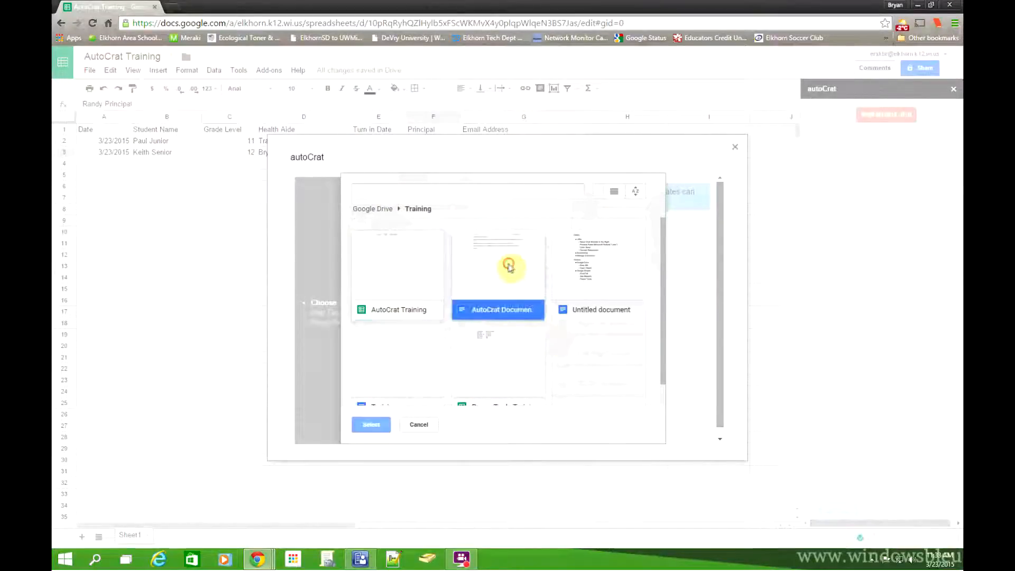
pyautogui.doubleClick(506, 264)
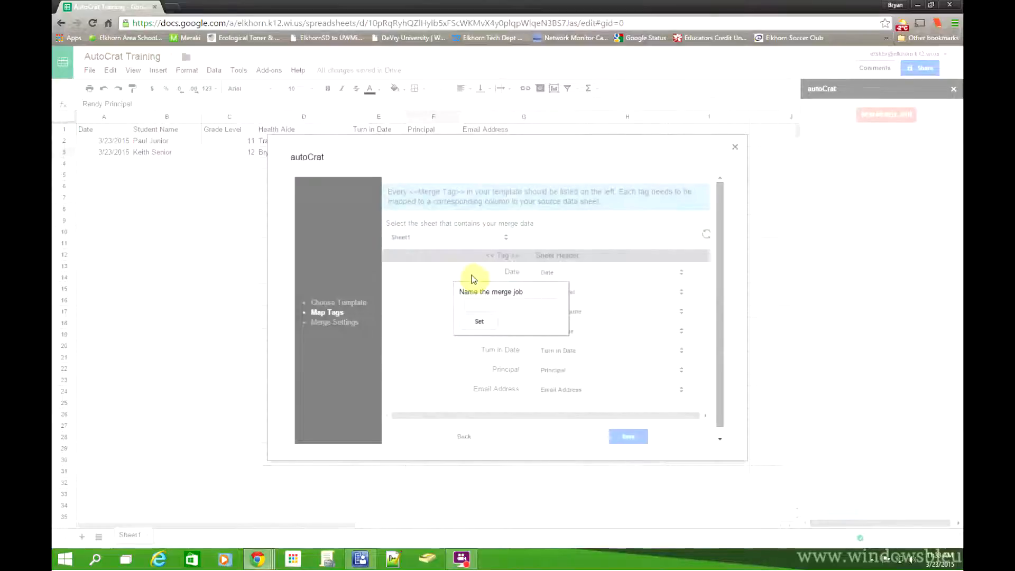
# Step: Name the merge job 'Training'
pyautogui.click(487, 305)
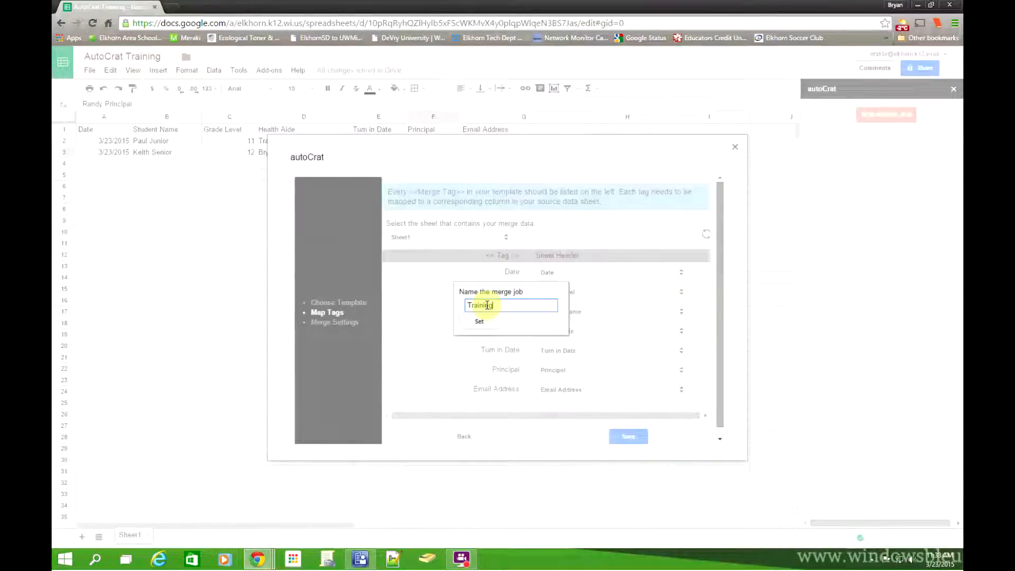
pyautogui.write('Training')
pyautogui.click(479, 321)
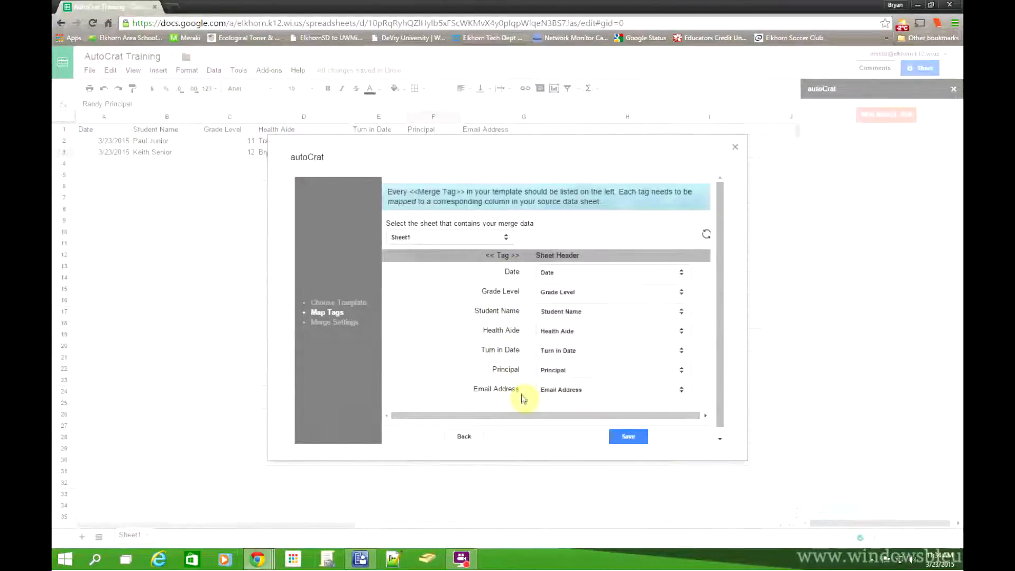
# Step: Confirm the Date tag stays mapped to the Date column and save the tag mapping
pyautogui.click(684, 273)
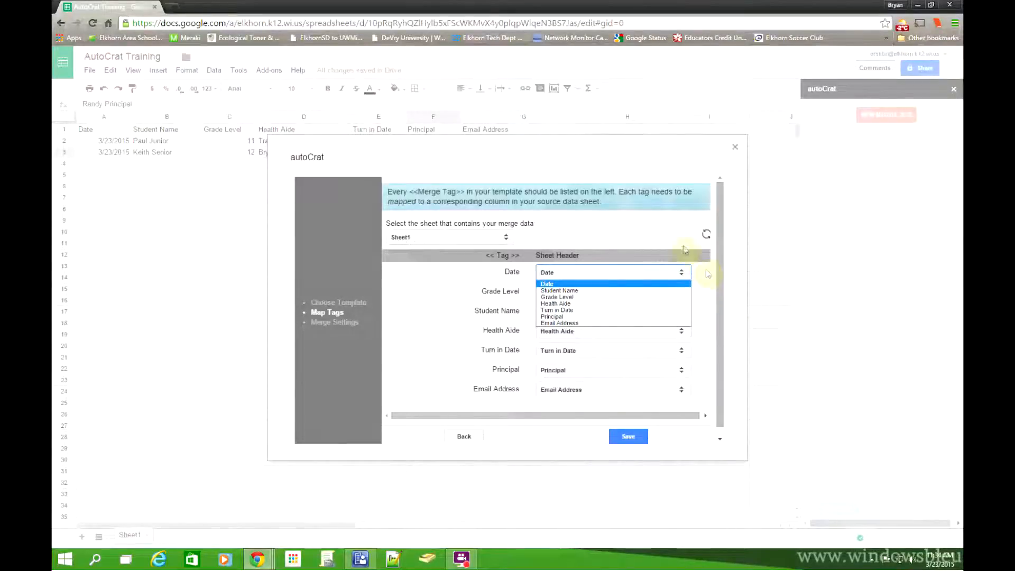
pyautogui.click(656, 228)
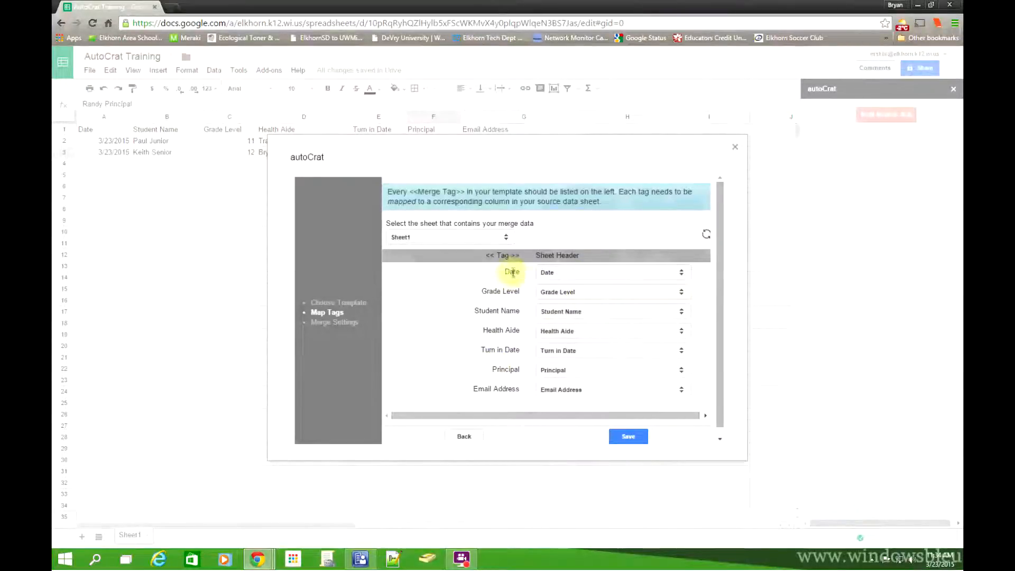
pyautogui.scroll(-1, 516, 413)
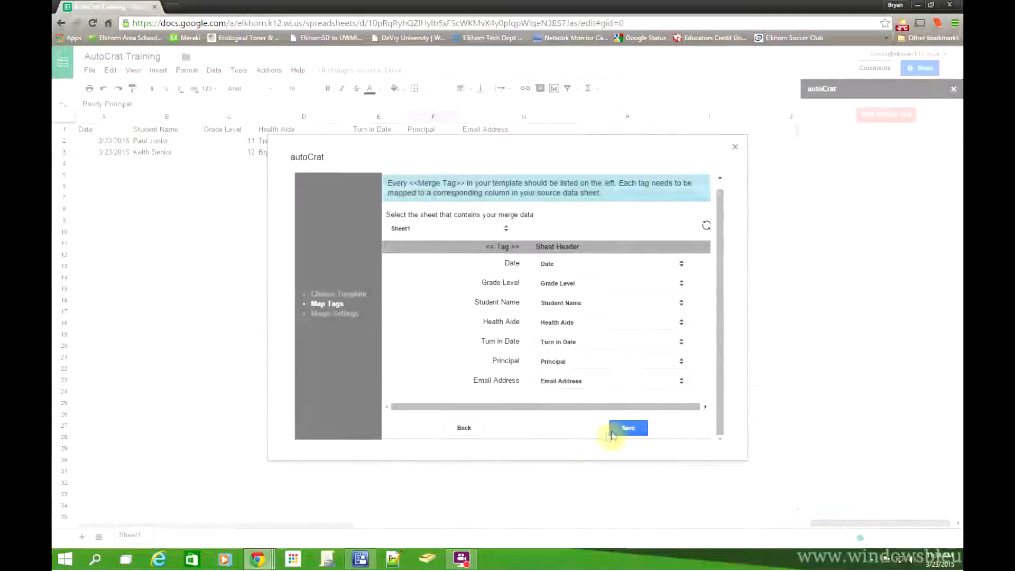
pyautogui.click(628, 430)
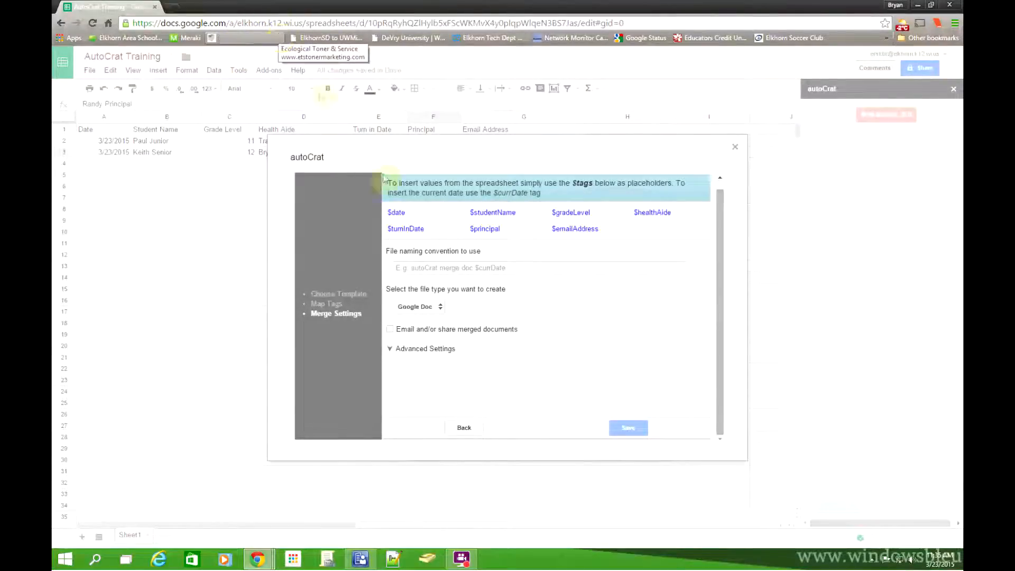
# Step: Name each merged letter $studentName as a Google Doc and save the Training merge job
pyautogui.click(428, 268)
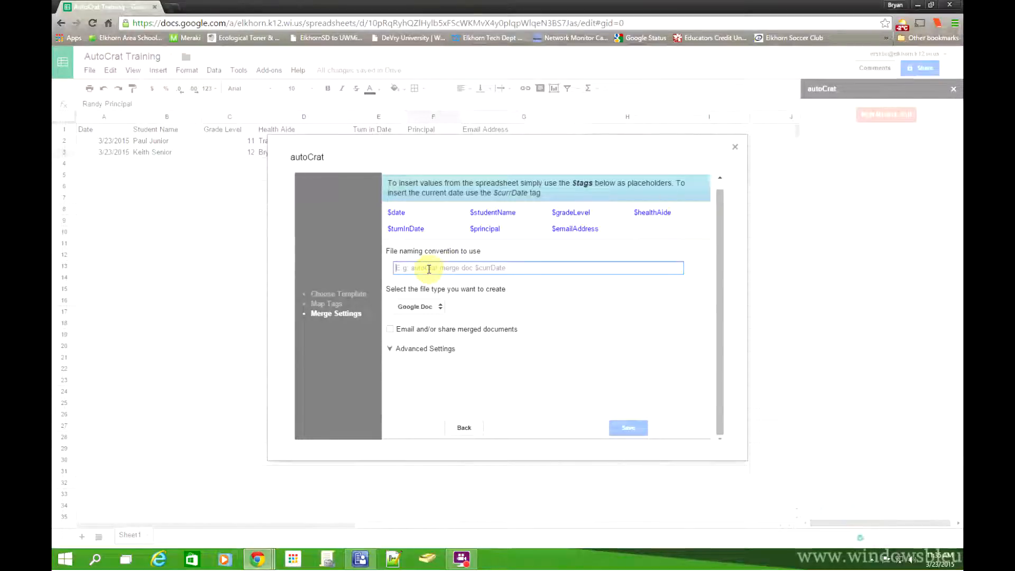
pyautogui.write('$studentName')
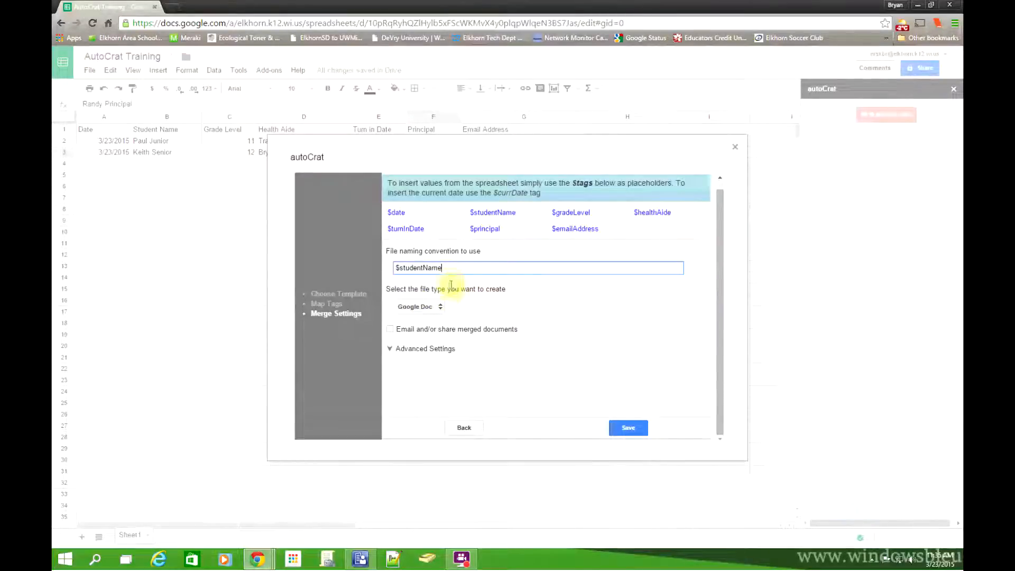
pyautogui.click(629, 428)
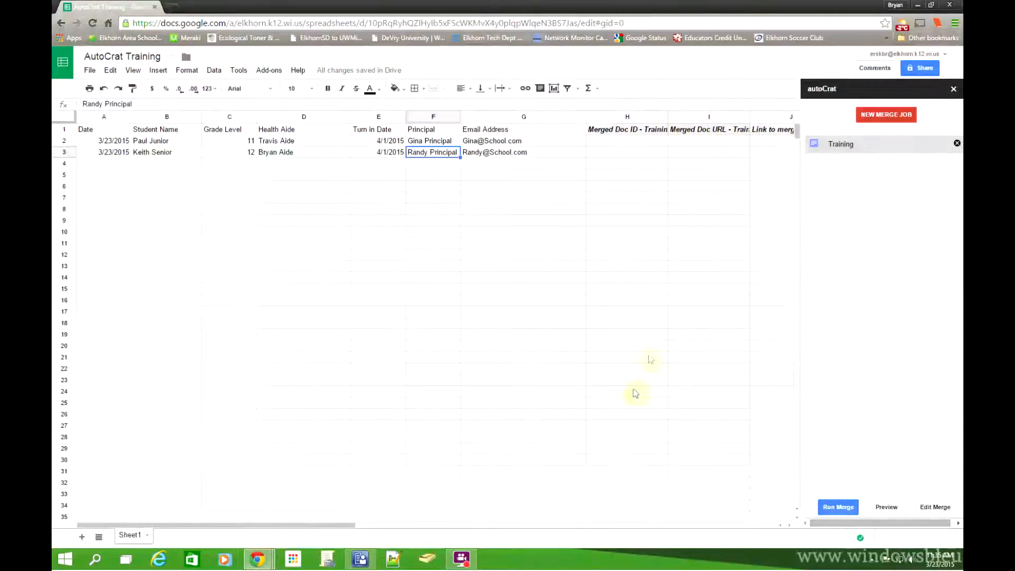
# Step: Run the Training merge for both student rows and acknowledge the 'All jobs completed' status
pyautogui.moveTo(295, 526)
pyautogui.mouseDown()
pyautogui.moveTo(390, 530)
pyautogui.moveTo(283, 524)
pyautogui.mouseUp()
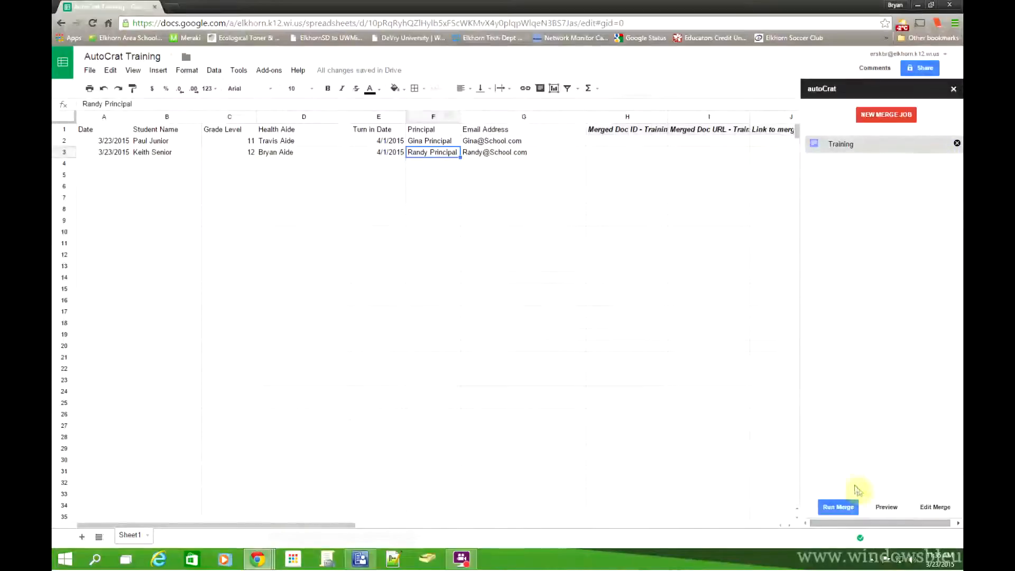
pyautogui.click(835, 508)
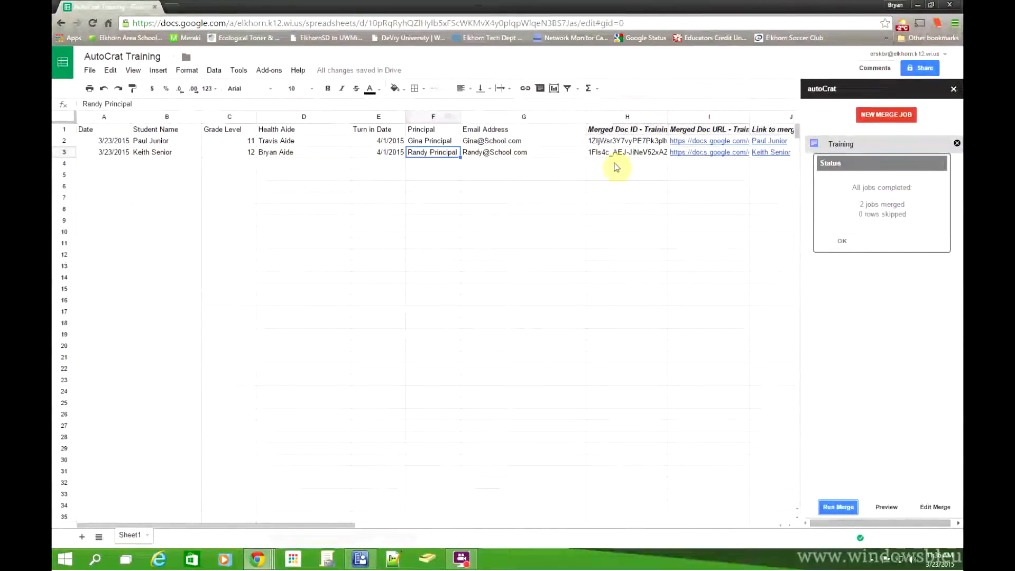
pyautogui.click(845, 242)
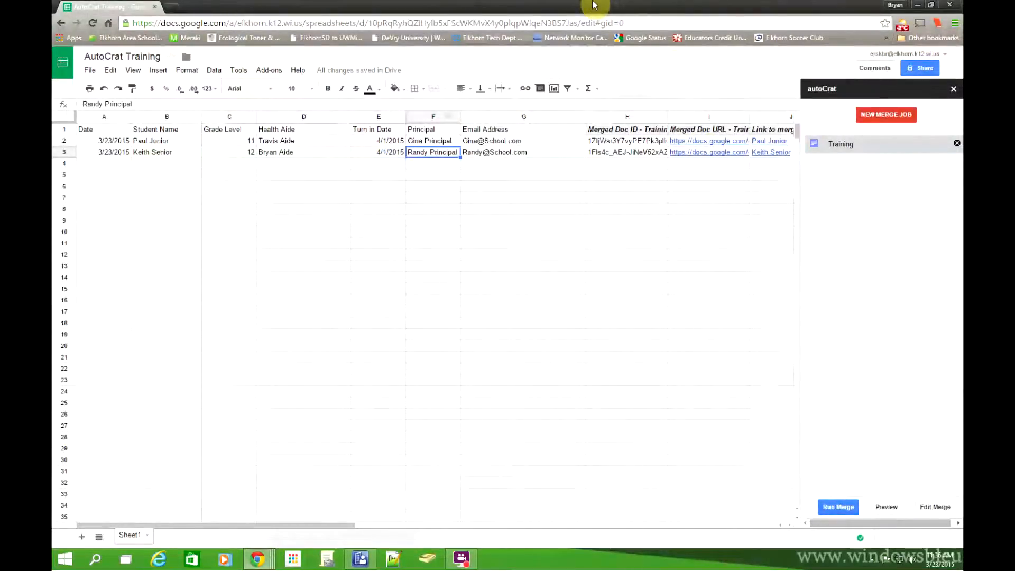
# Step: Move the spreadsheet into the other browser window and maximize that window
pyautogui.press('super+Left')
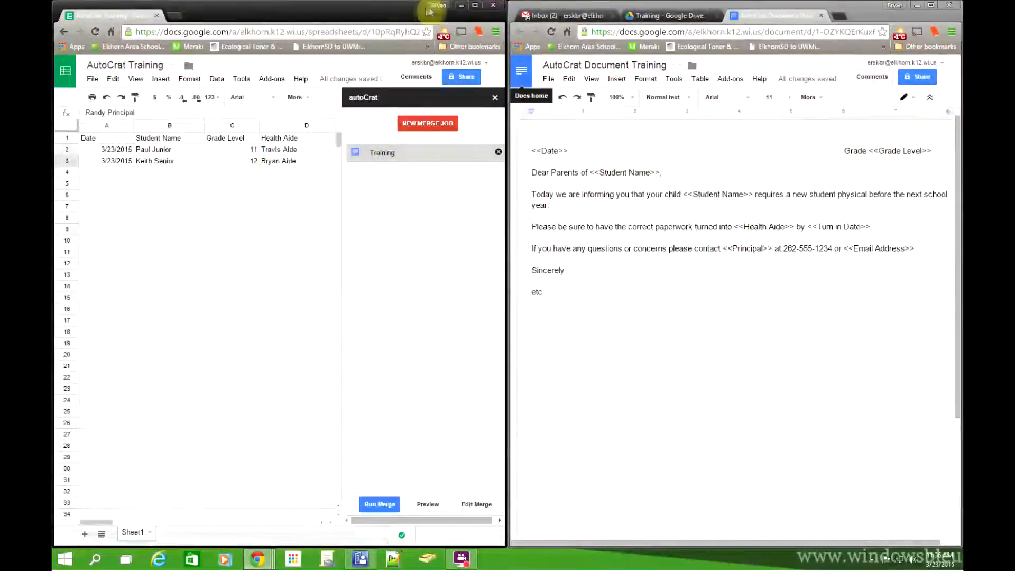
pyautogui.moveTo(108, 15); pyautogui.dragTo(740, 14)
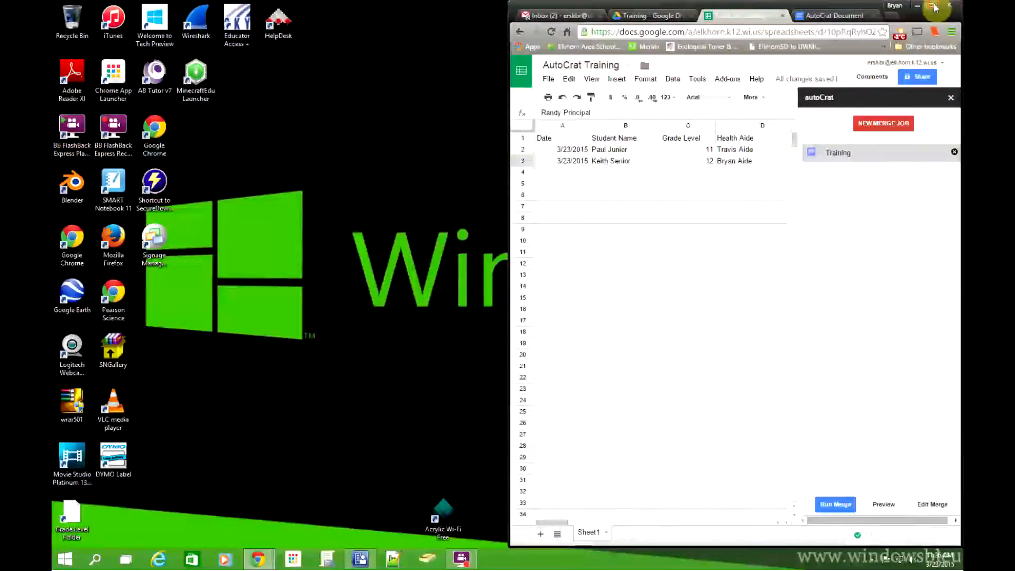
pyautogui.click(933, 6)
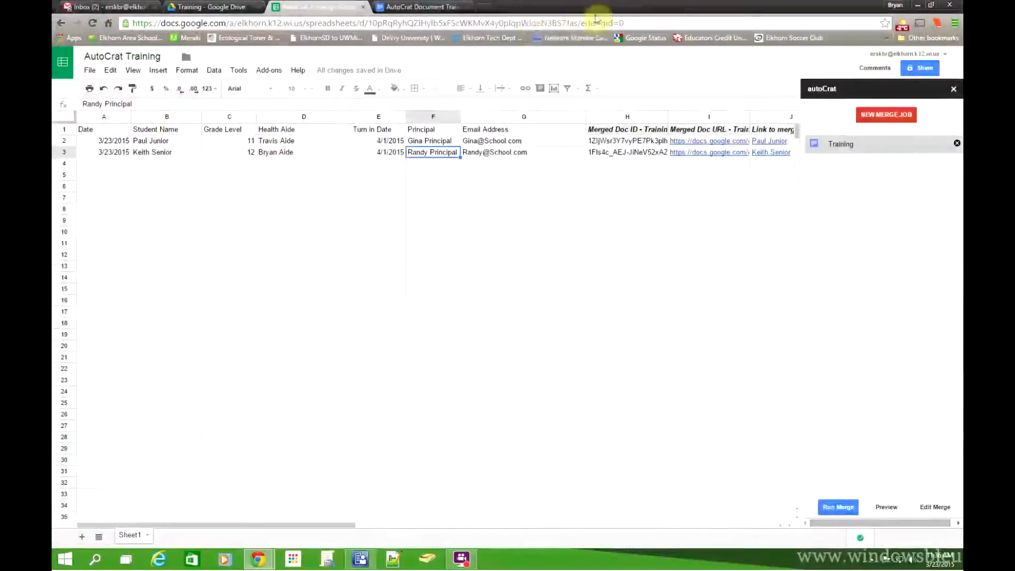
pyautogui.click(216, 7)
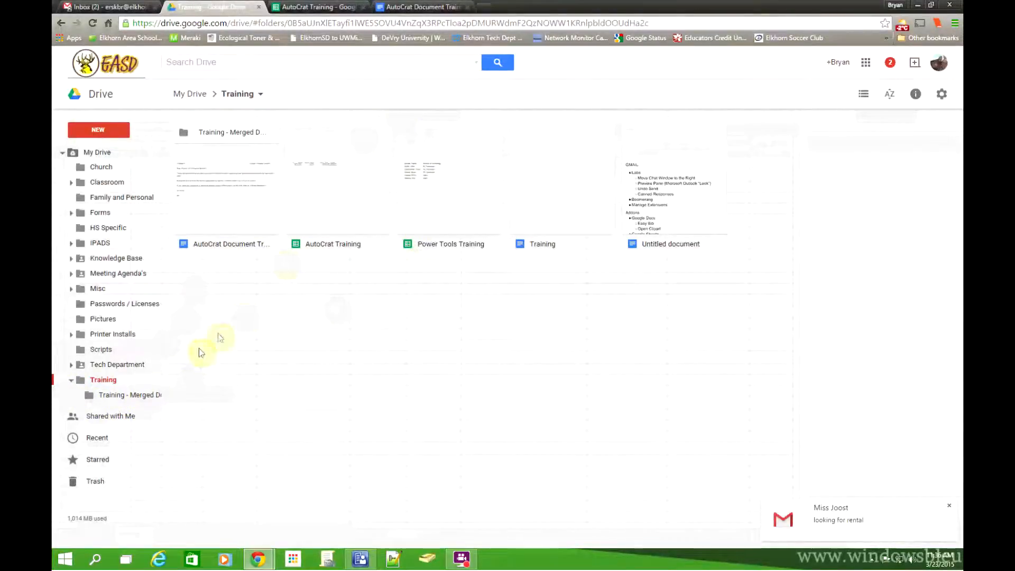
pyautogui.click(133, 397)
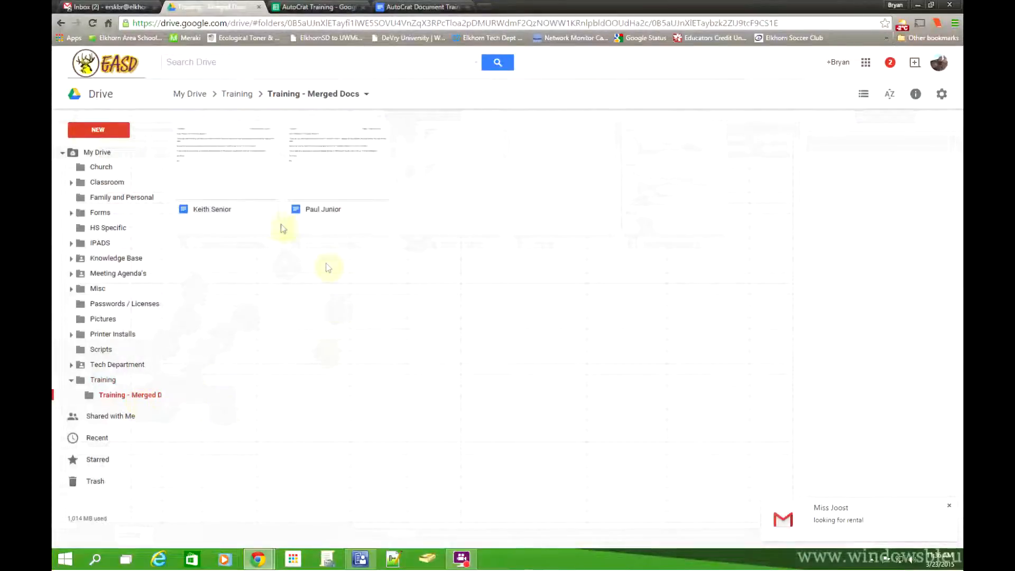
pyautogui.doubleClick(241, 178)
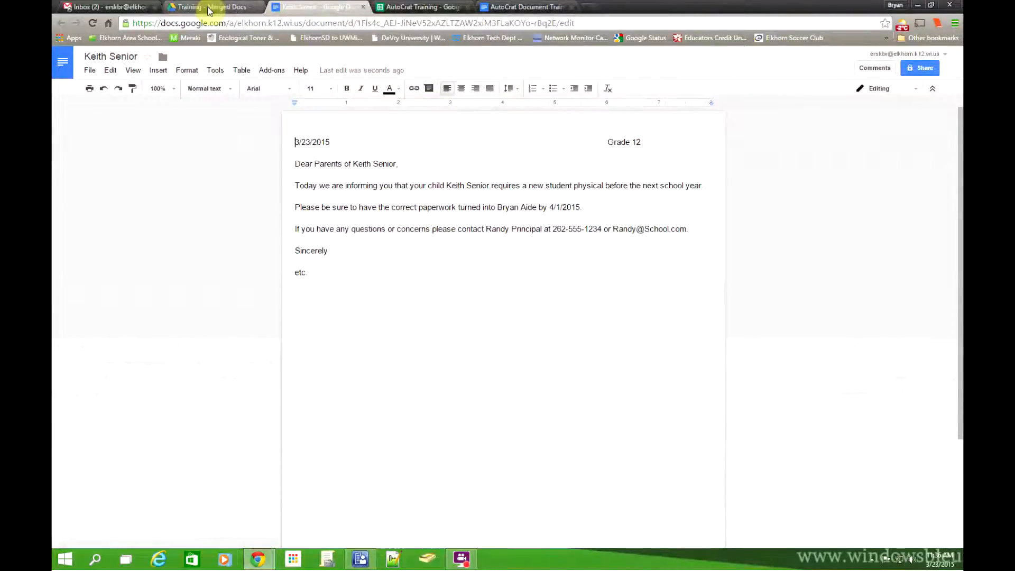
# Step: Check the Training - Merged Docs folder's actions menu, then go back to the AutoCrat Training spreadsheet
pyautogui.click(209, 8)
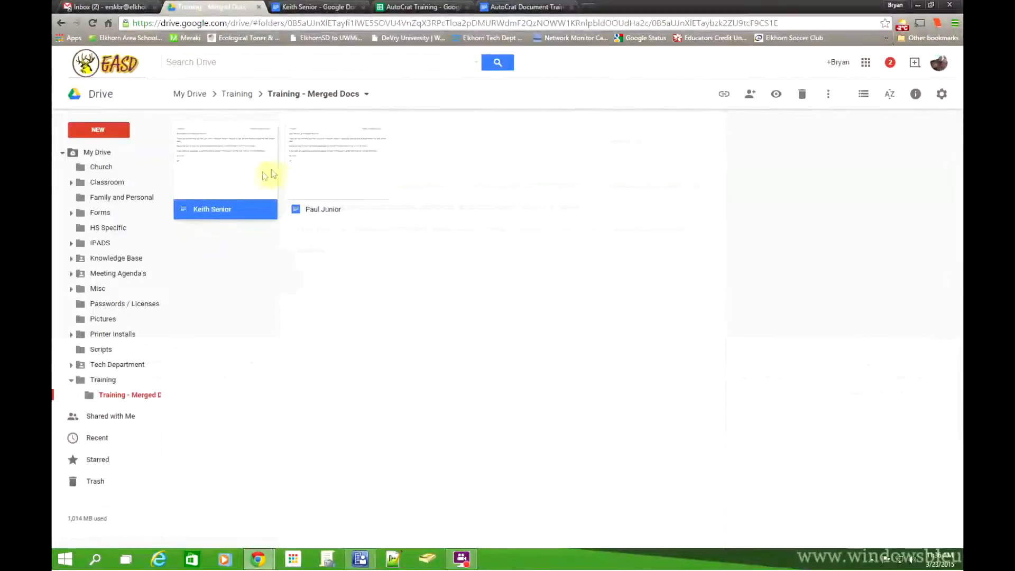
pyautogui.click(423, 7)
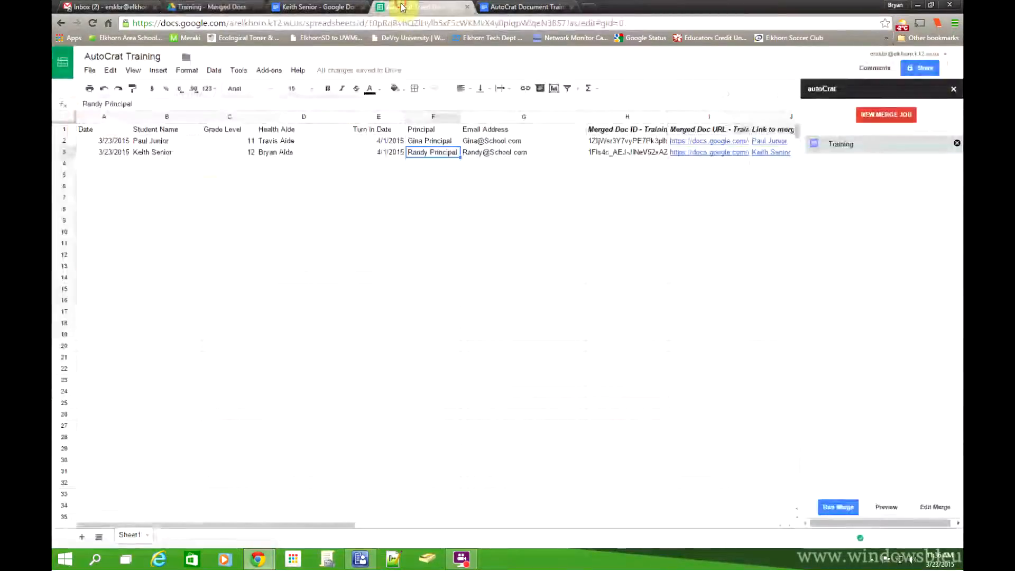
pyautogui.click(209, 7)
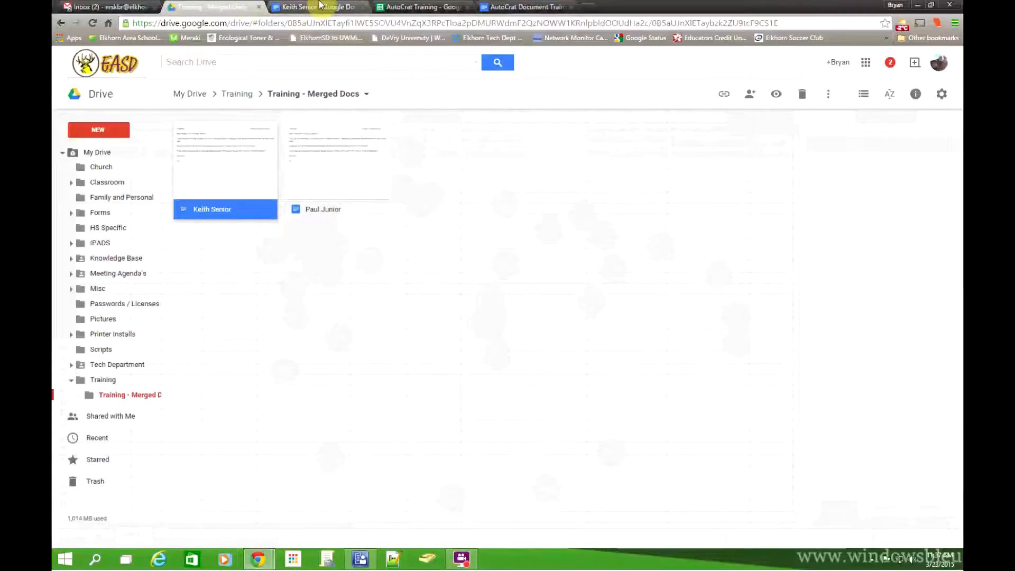
pyautogui.rightClick(117, 400)
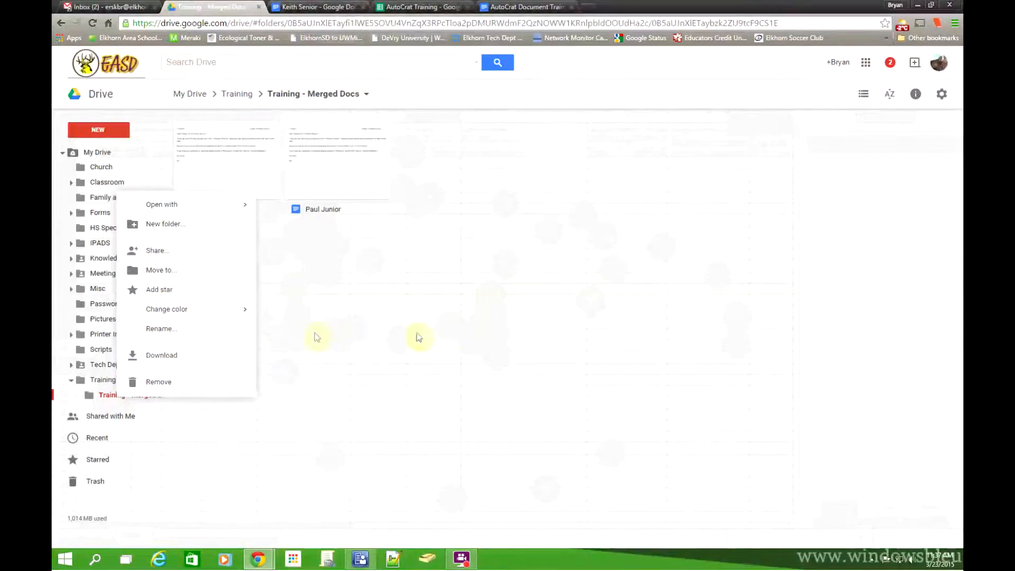
pyautogui.click(474, 325)
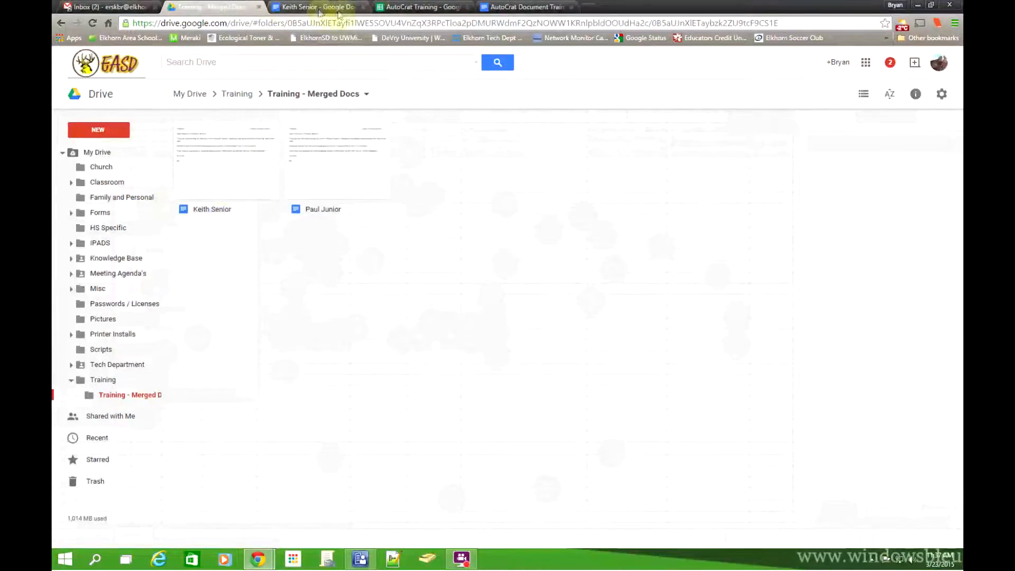
pyautogui.click(410, 7)
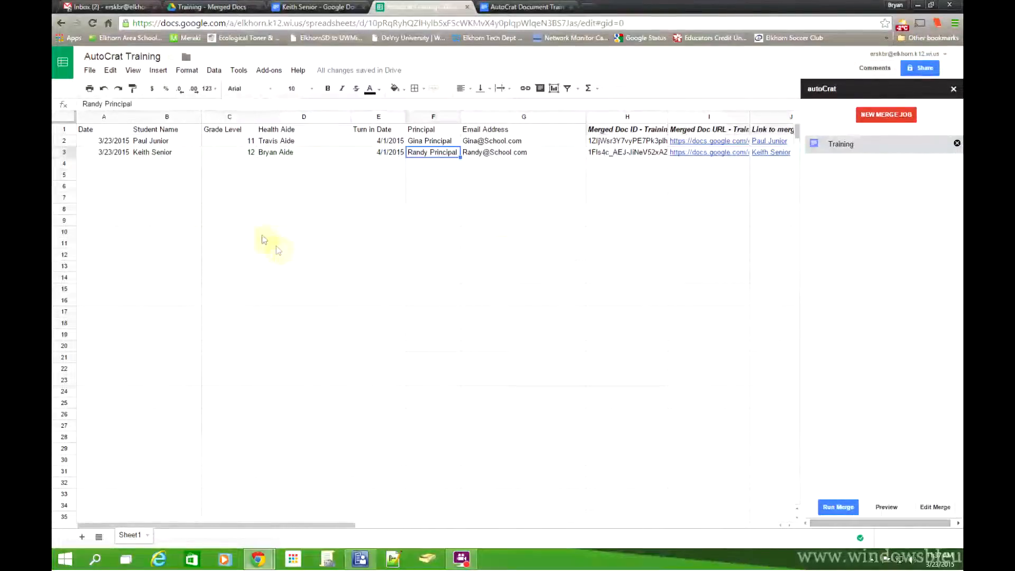
# Step: Select empty cell A6, then move to the AutoCrat Document Training template with Ctrl+Tab
pyautogui.click(112, 186)
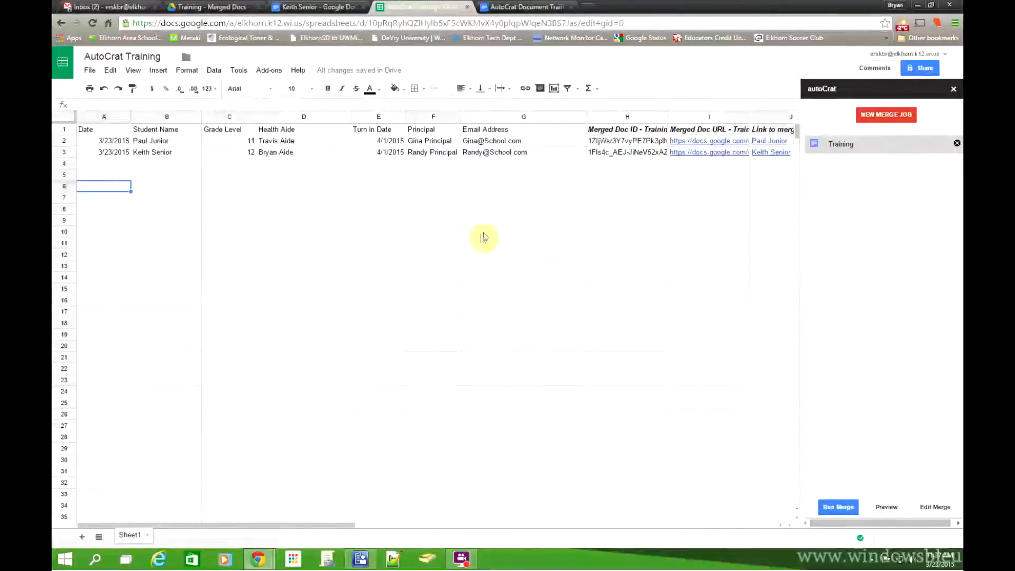
pyautogui.hotkey('ctrl', 'Tab')
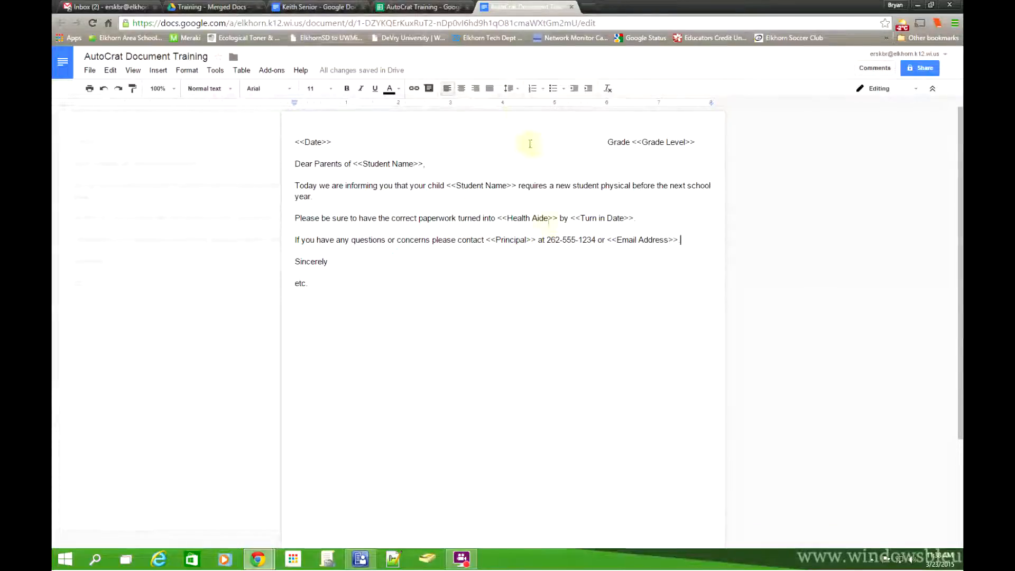
pyautogui.click(437, 8)
pyautogui.click(313, 7)
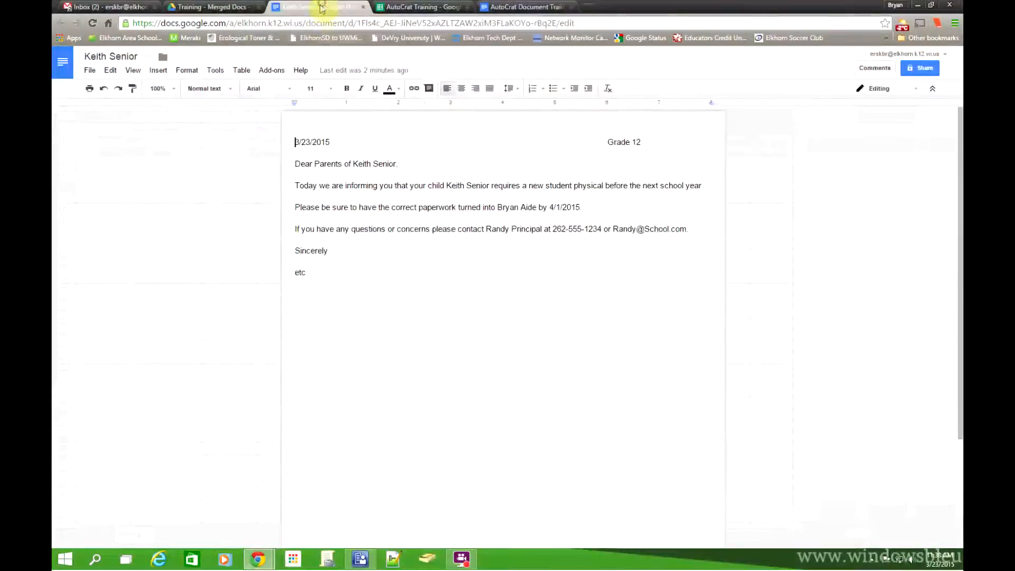
pyautogui.click(243, 5)
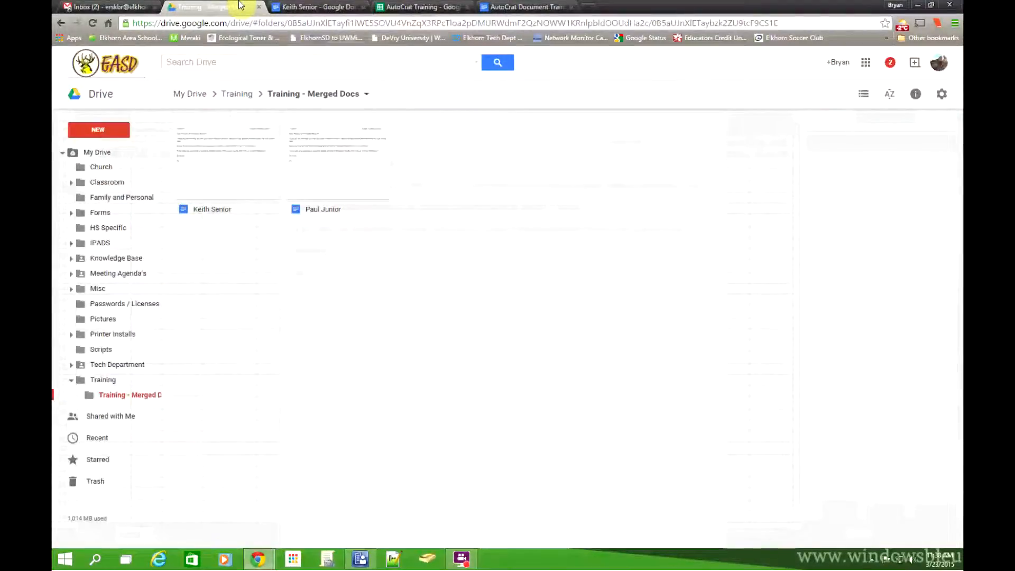